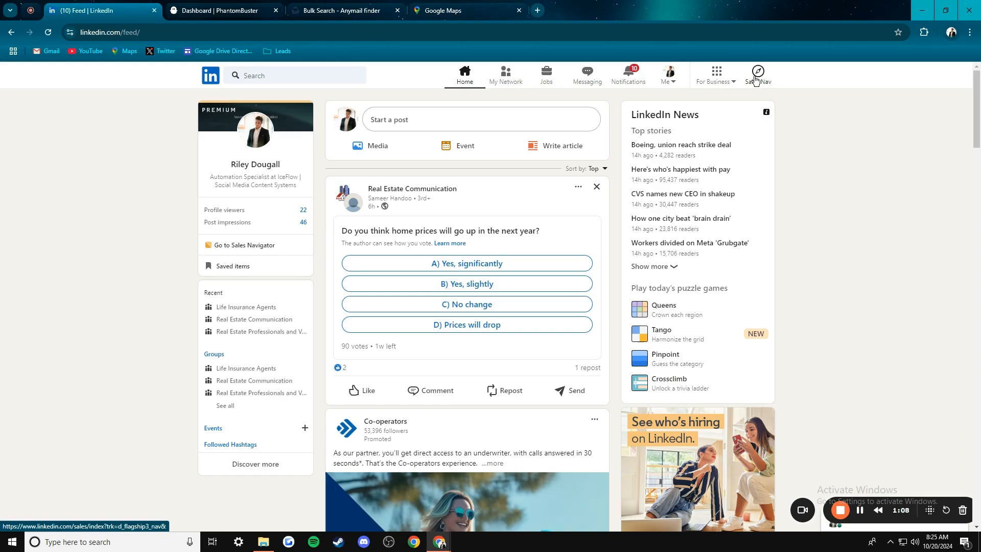
- Launch Sales Navigator in a new tab from the LinkedIn feed's Sales Nav icon
click(755, 81)
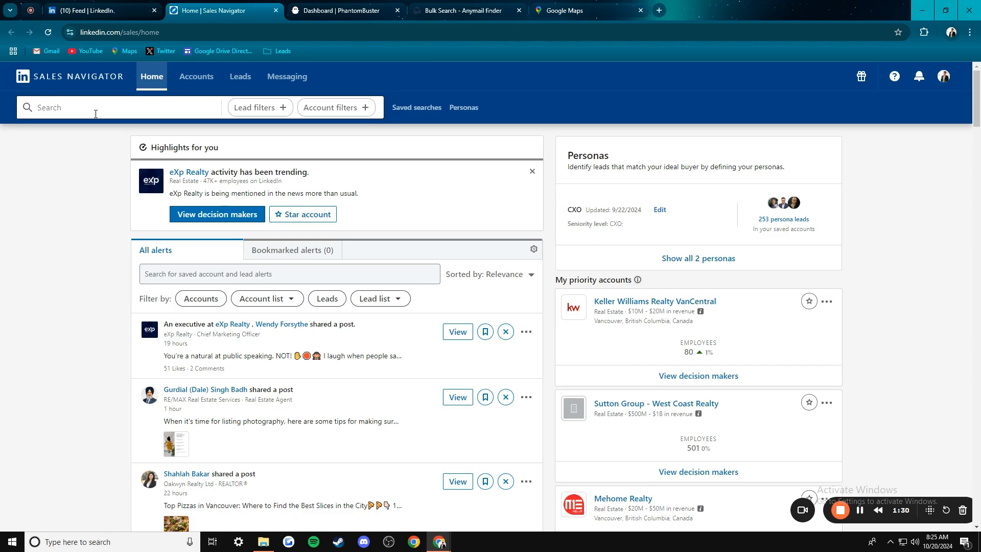
- Review the PhantomBuster dashboard of Sales Navigator export phantoms, then switch to Anymail Finder Bulk Search
click(321, 5)
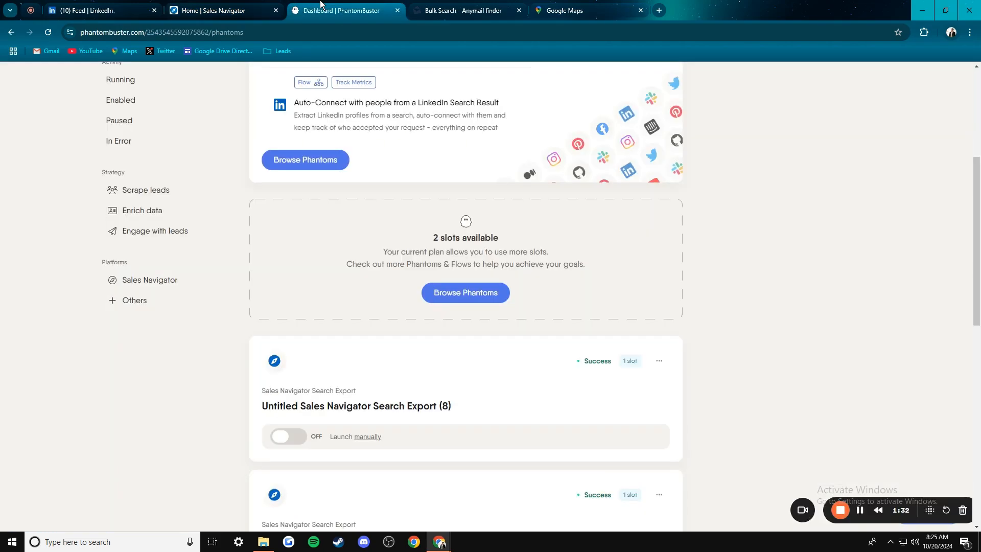
scroll(374, 376, up, 5)
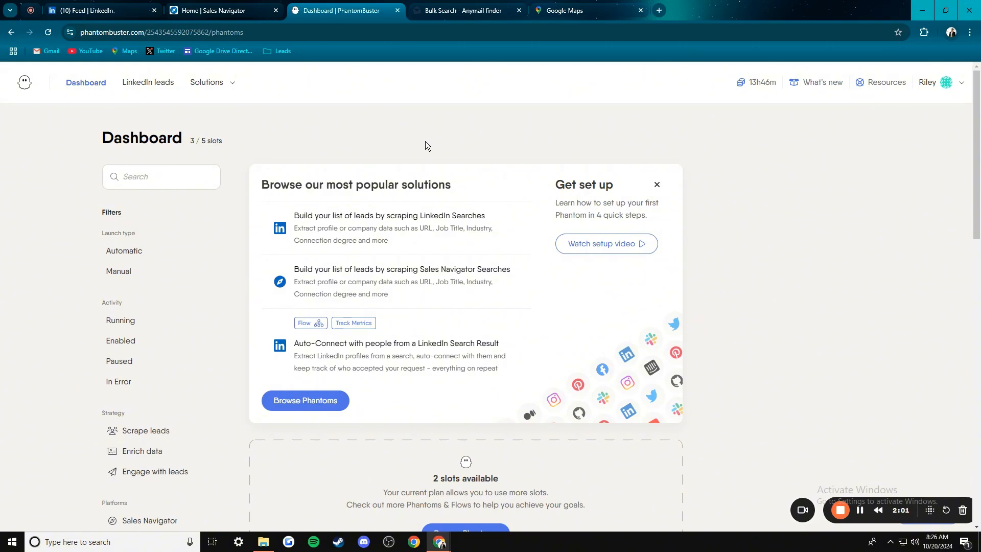
click(449, 11)
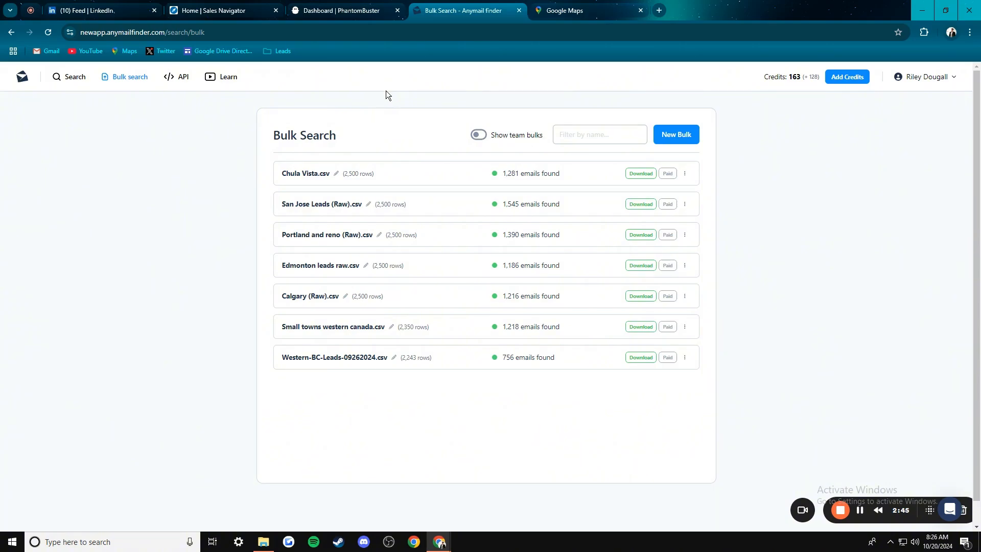
- Switch back to the Home | Sales Navigator tab
click(220, 11)
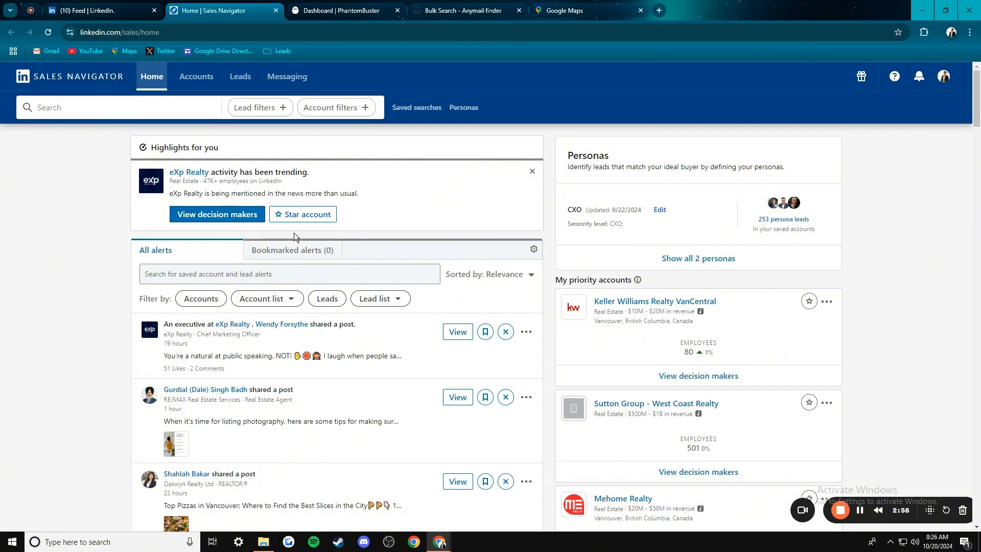
- Rerun the recent 'Real Estate, Real Estate Agent… Tucson' lead search
scroll(307, 245, down, 6)
scroll(419, 370, up, 5)
scroll(390, 296, up, 2)
click(123, 109)
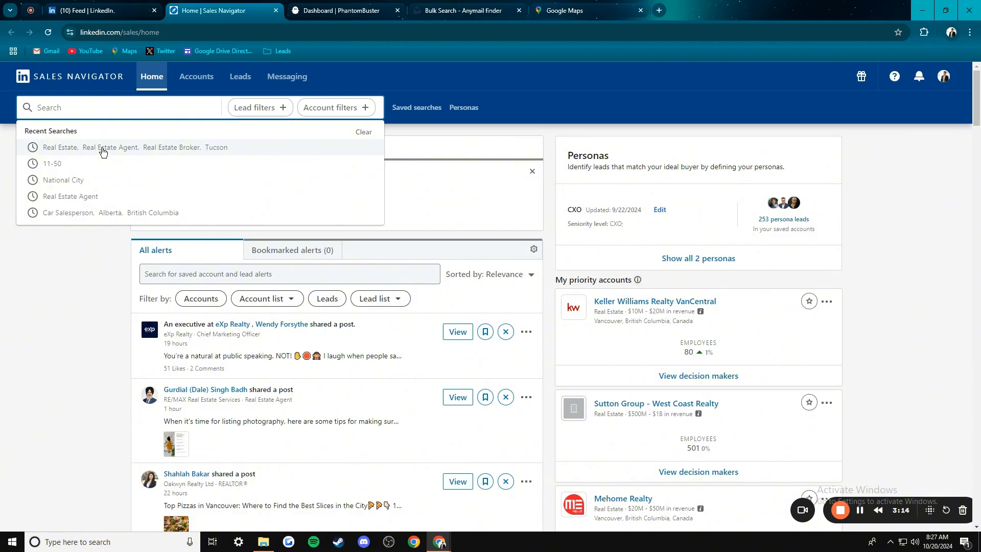
click(102, 149)
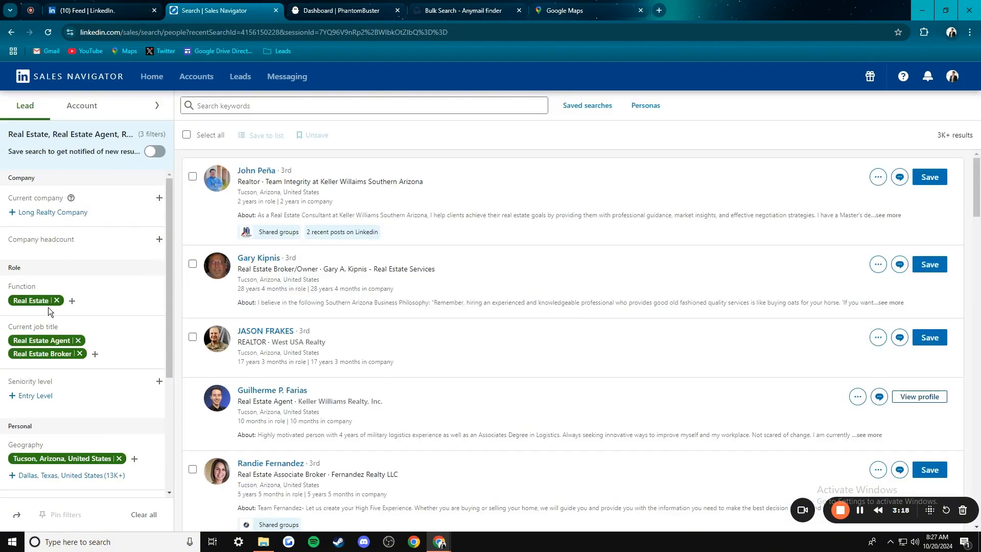
- Remove the Real Estate function, Real Estate Agent and Broker title, and Tucson location filters
click(56, 300)
click(78, 325)
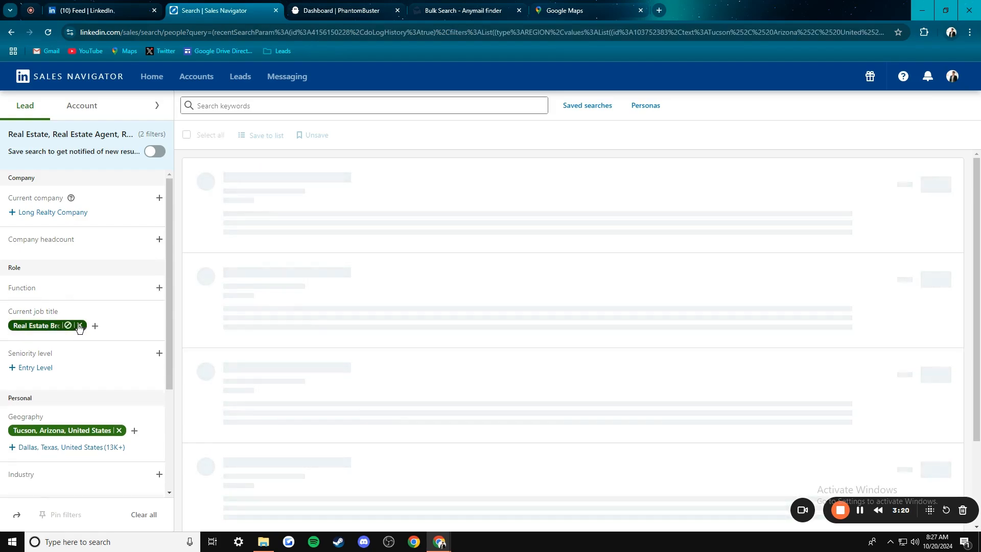
click(79, 327)
click(121, 411)
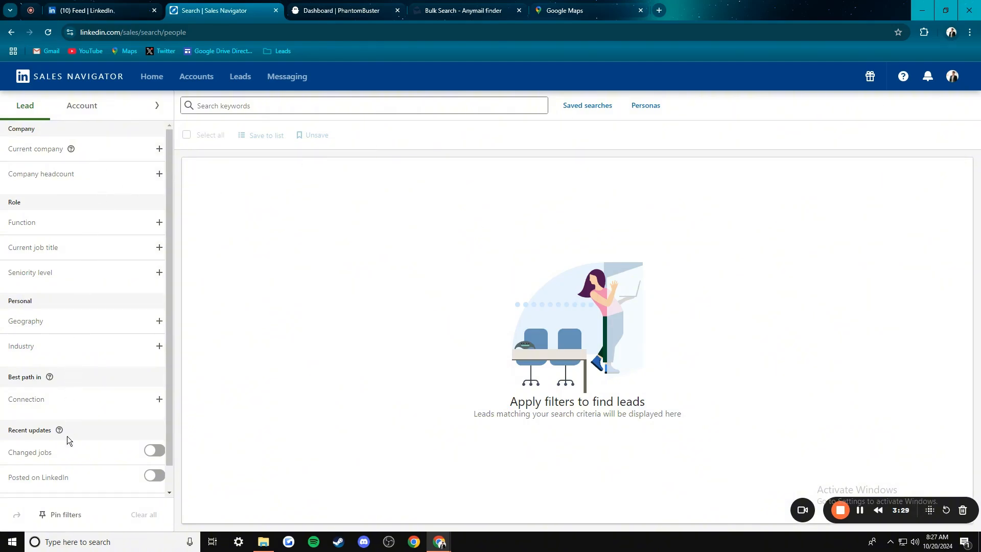
scroll(61, 439, down, 2)
scroll(88, 464, up, 2)
click(139, 153)
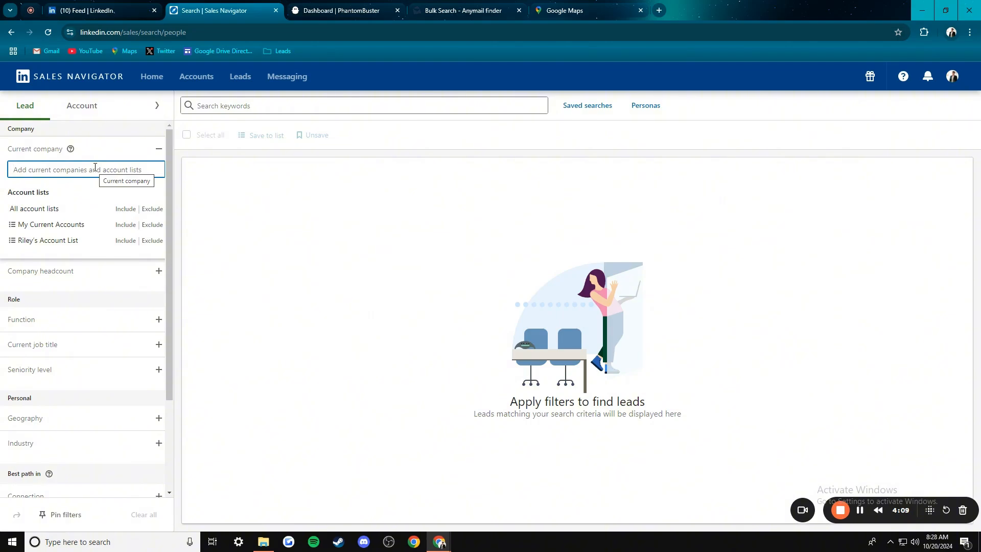
text(walm)
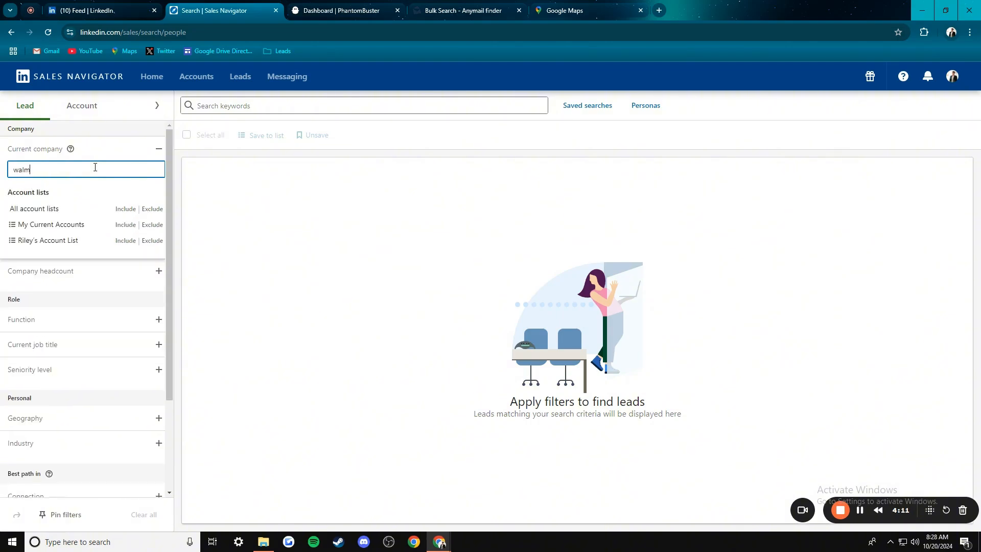
text(art)
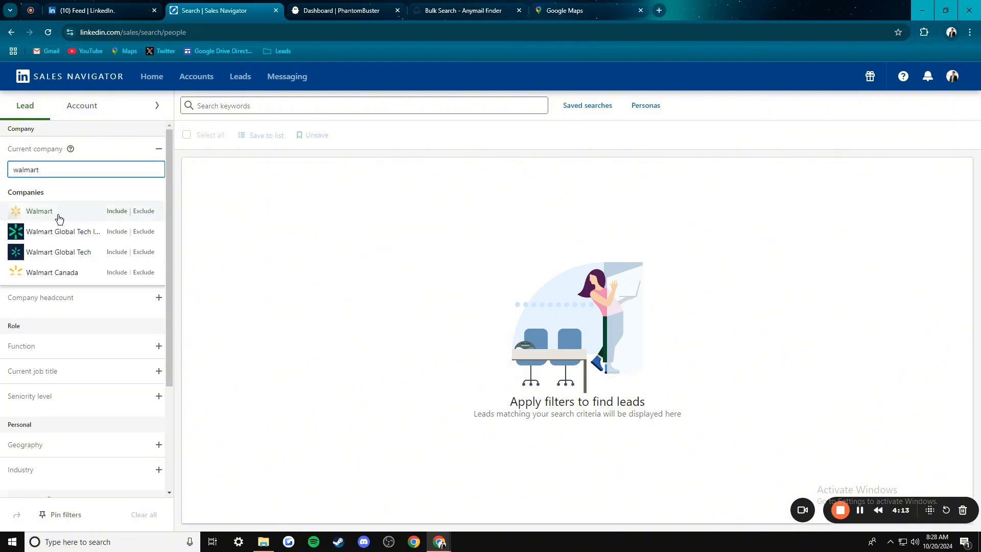
click(58, 218)
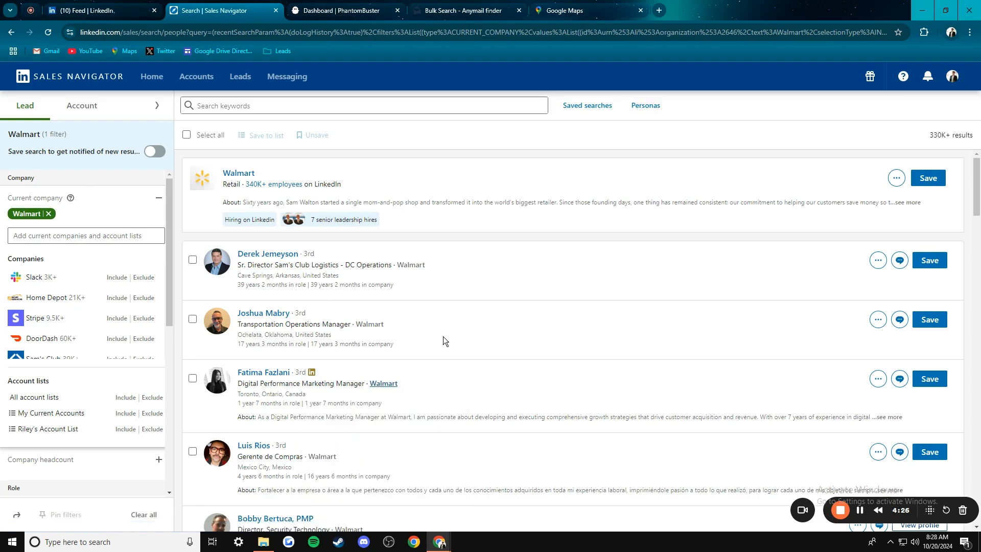
scroll(443, 336, down, 5)
scroll(425, 337, up, 5)
click(48, 214)
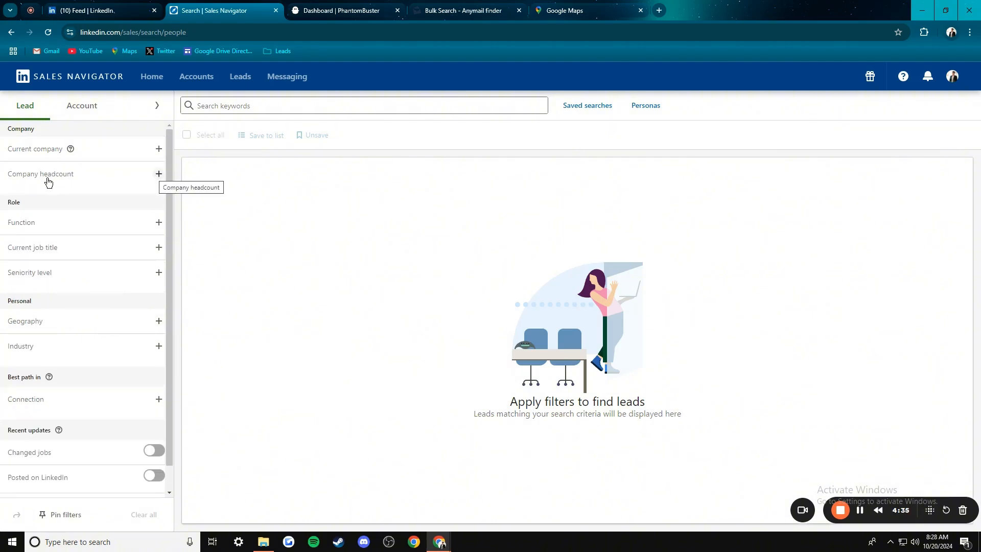
- Expand and look through the Company headcount options, then collapse them
click(159, 177)
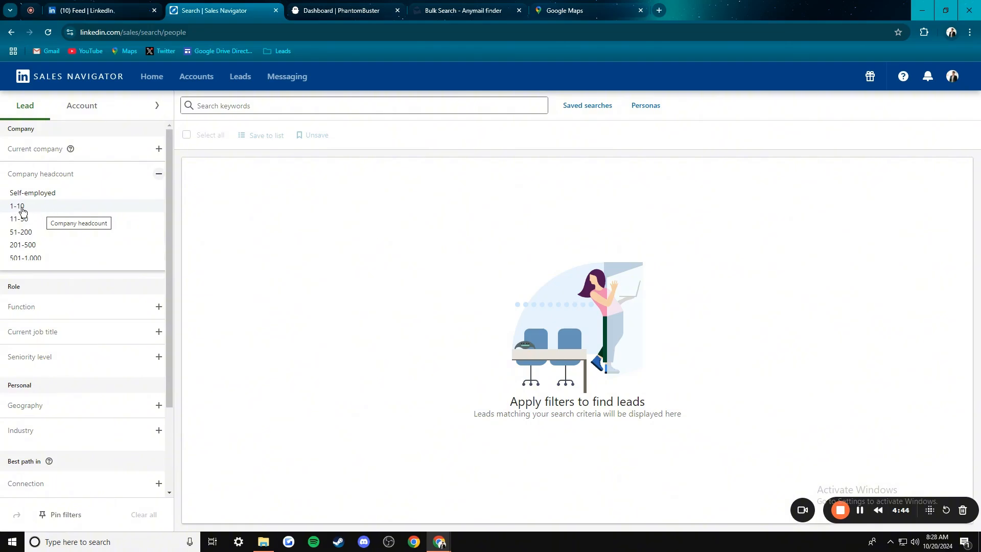
scroll(51, 246, down, 2)
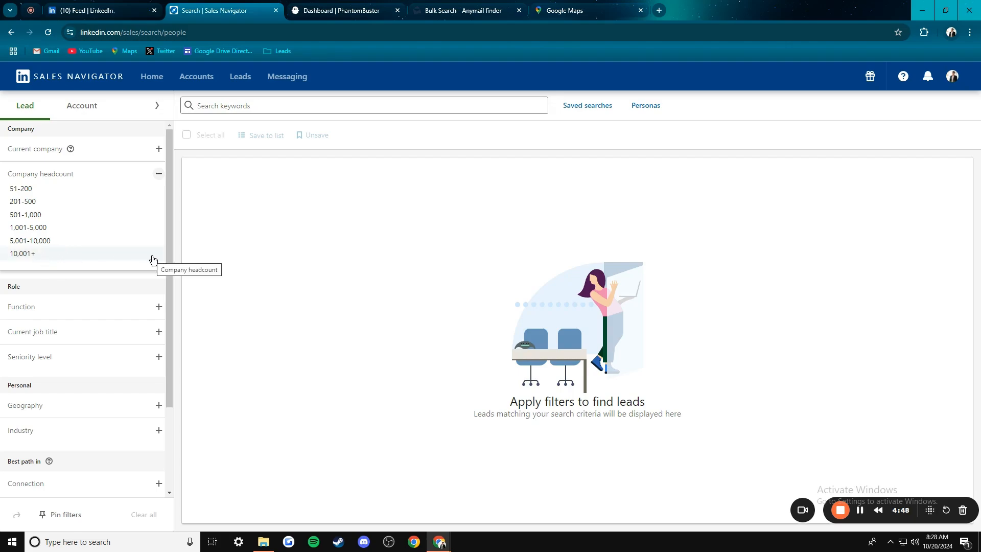
scroll(72, 256, up, 2)
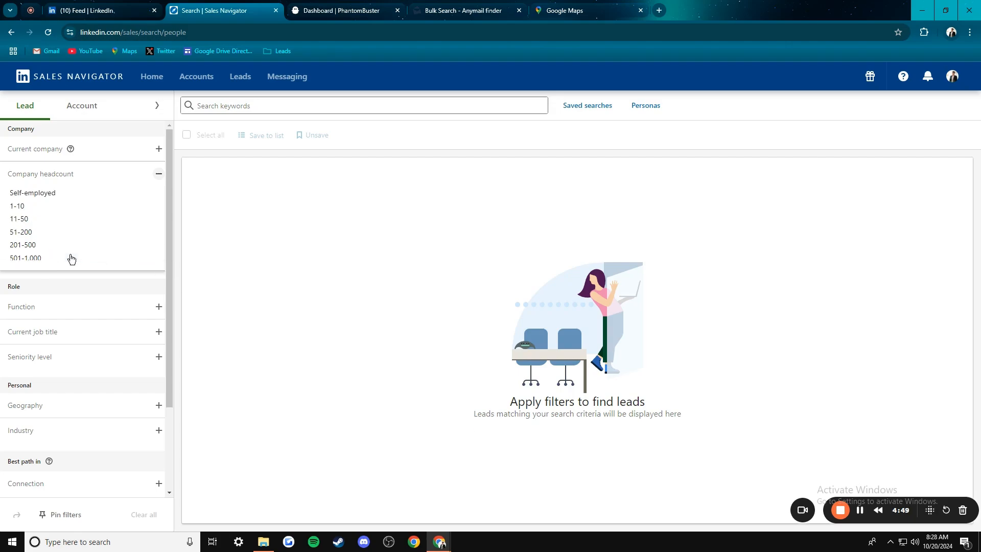
click(159, 173)
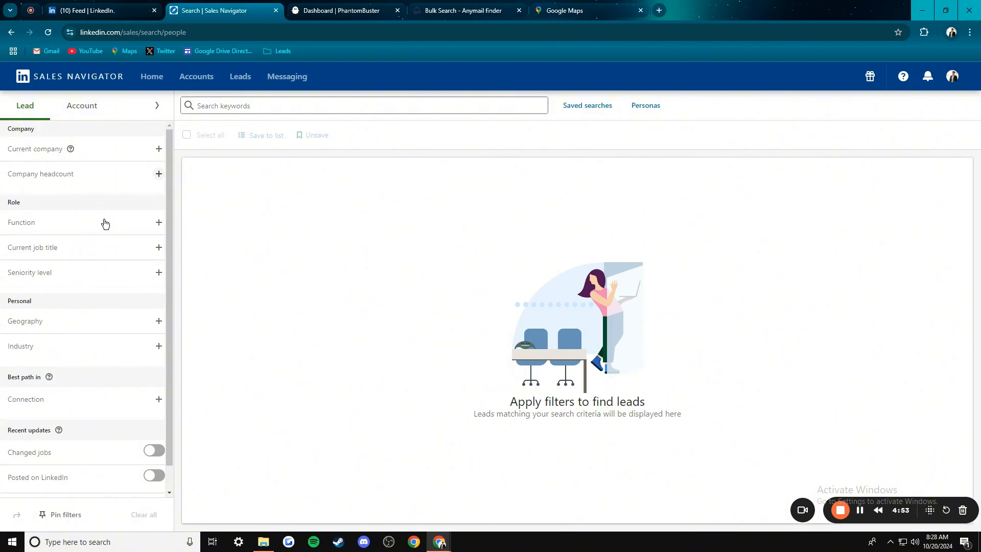
- Browse the job Function list, then start a Current job title filter
click(75, 226)
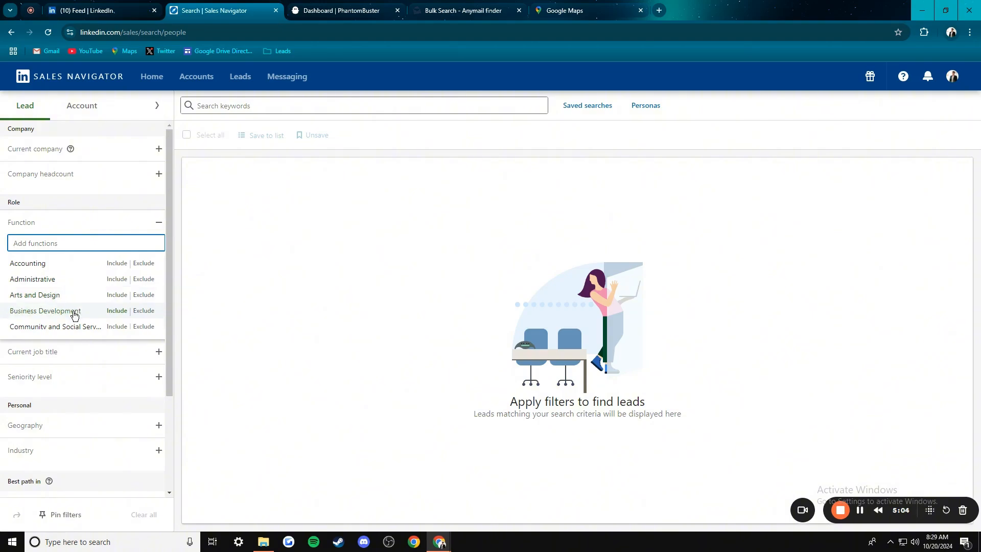
scroll(73, 312, down, 3)
scroll(73, 312, down, 1)
scroll(72, 307, down, 2)
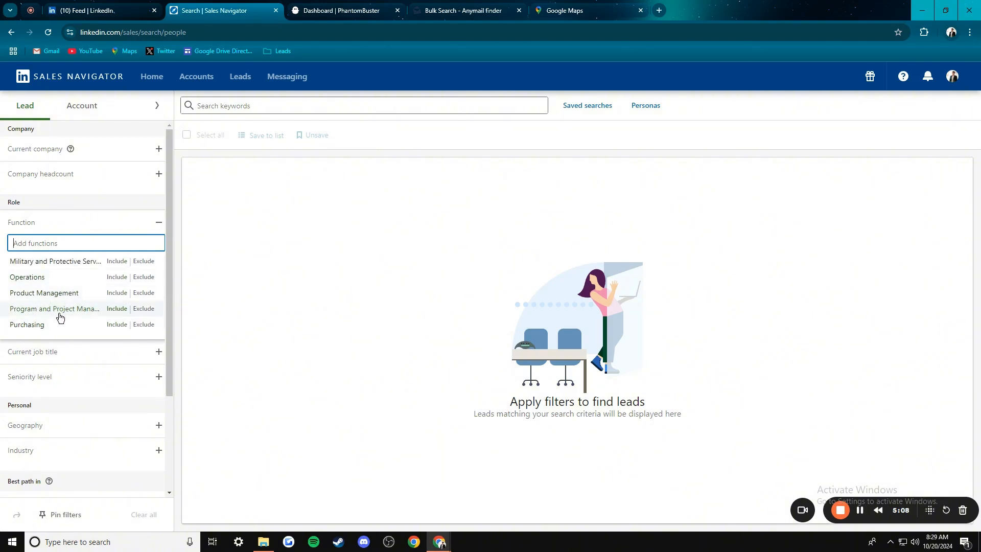
scroll(59, 317, up, 5)
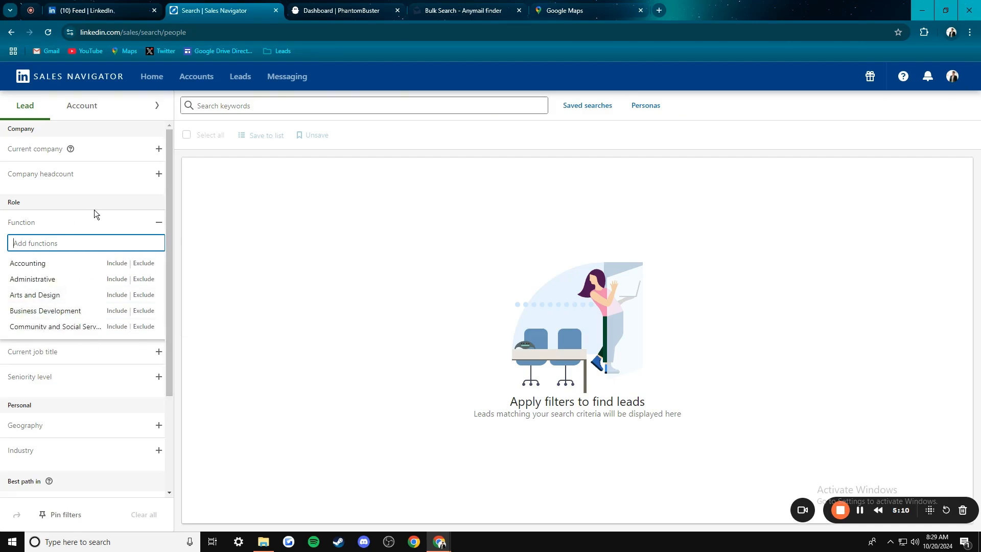
click(160, 223)
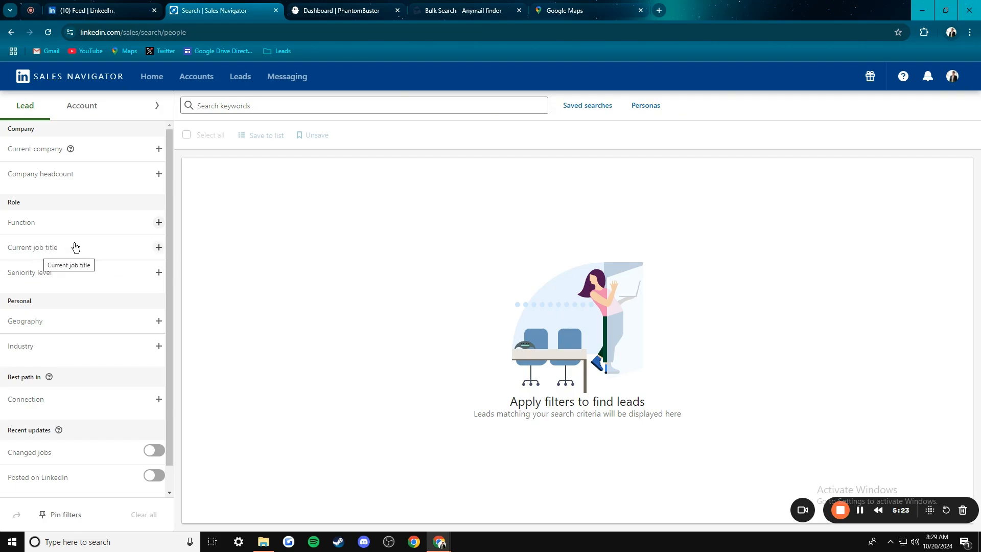
click(159, 249)
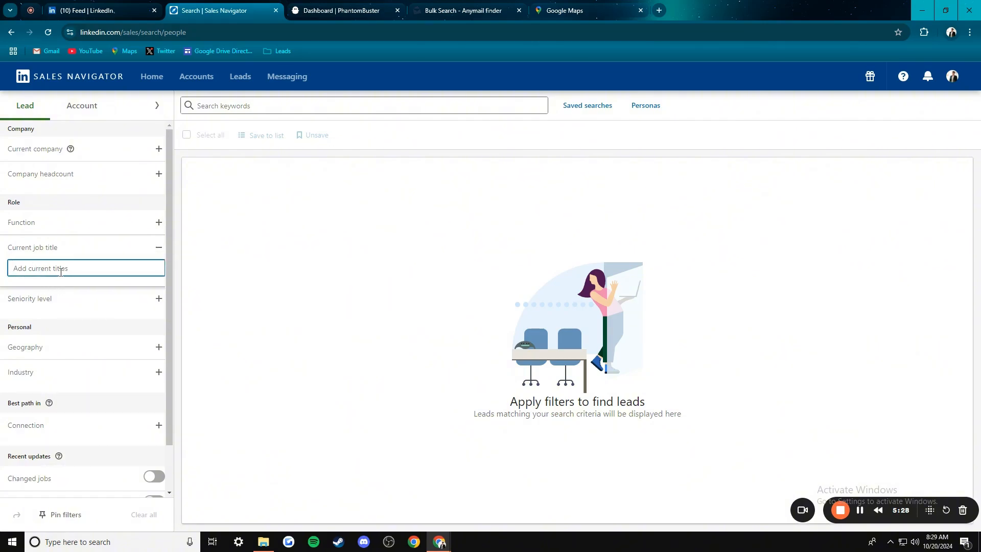
- Add Real Estate Agent as a job title filter and Entry Level as seniority
text(real)
click(53, 307)
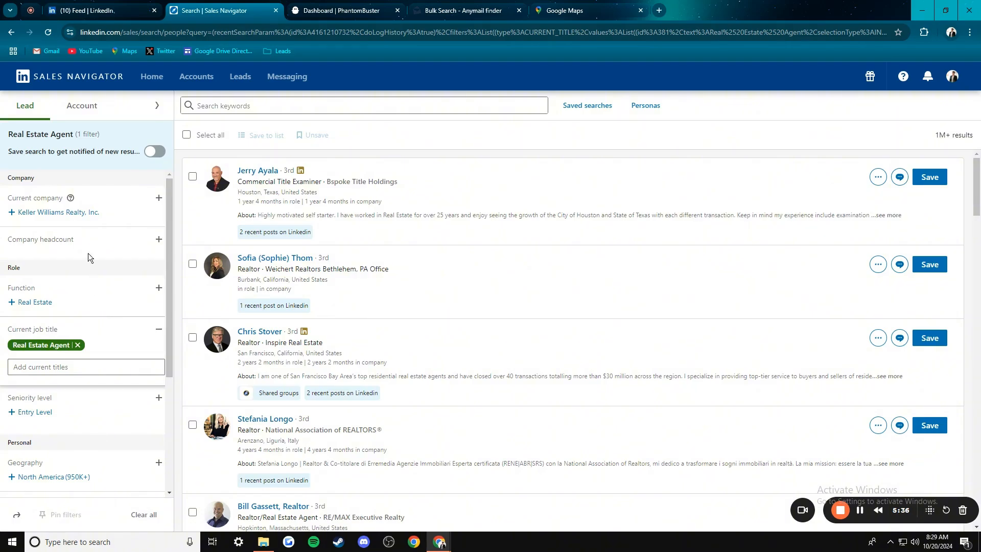
scroll(333, 246, down, 15)
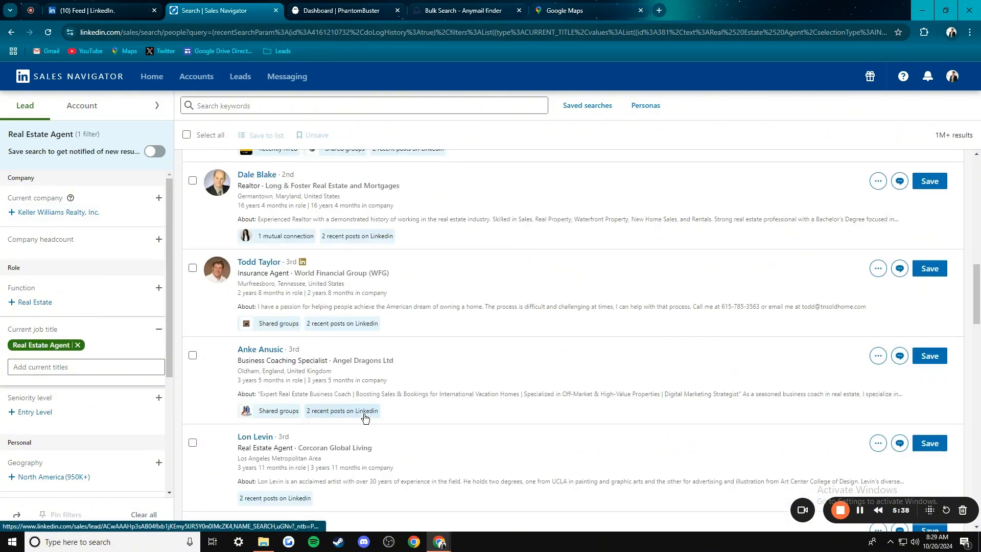
scroll(363, 404, up, 15)
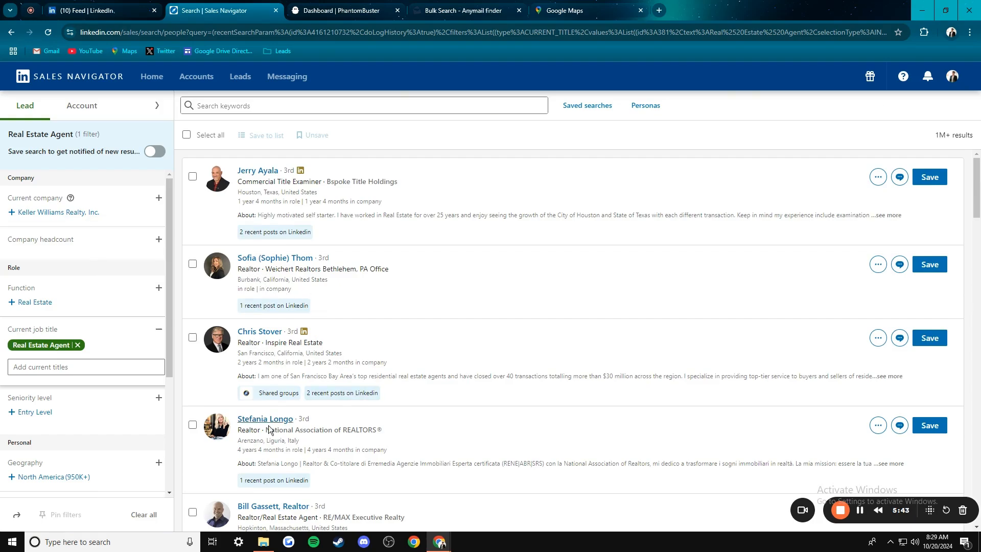
scroll(266, 427, down, 3)
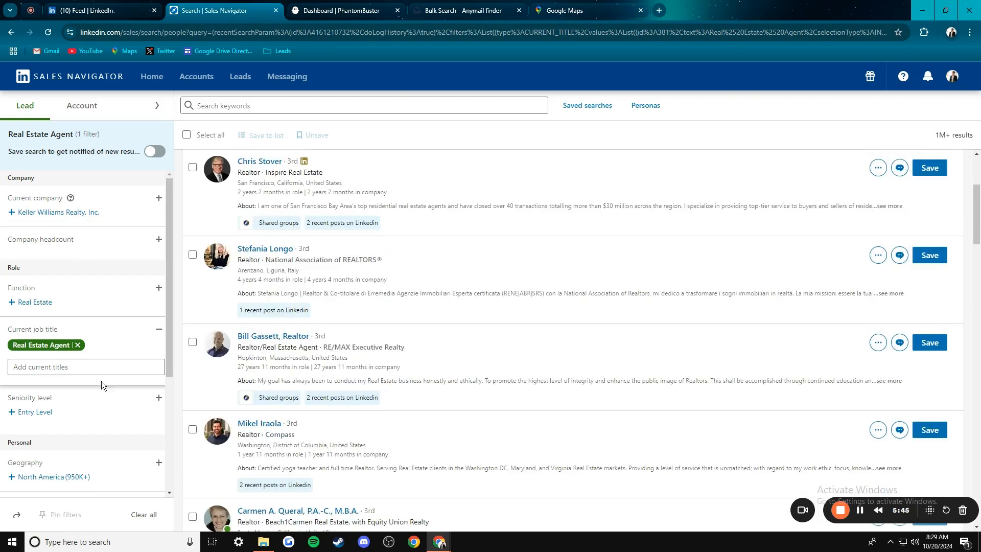
click(128, 386)
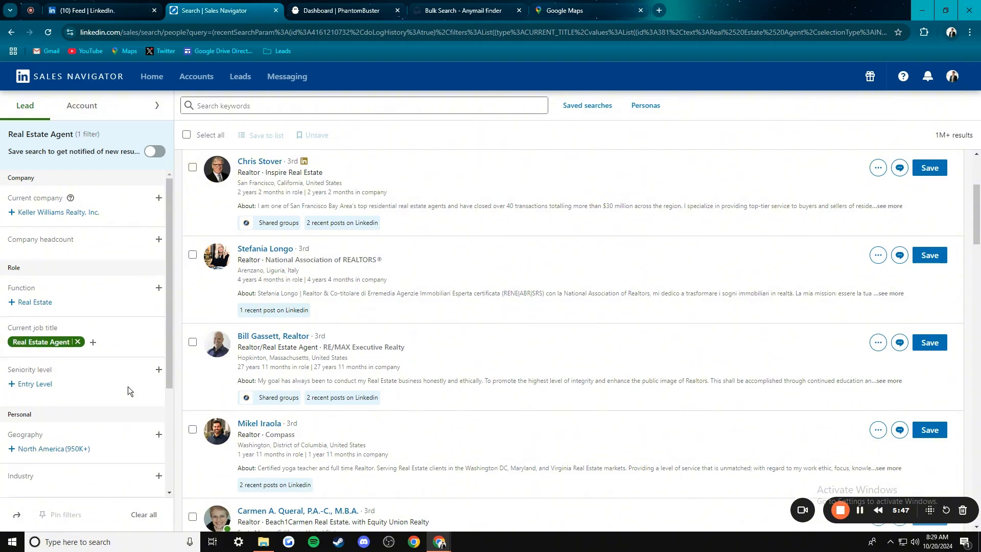
click(34, 382)
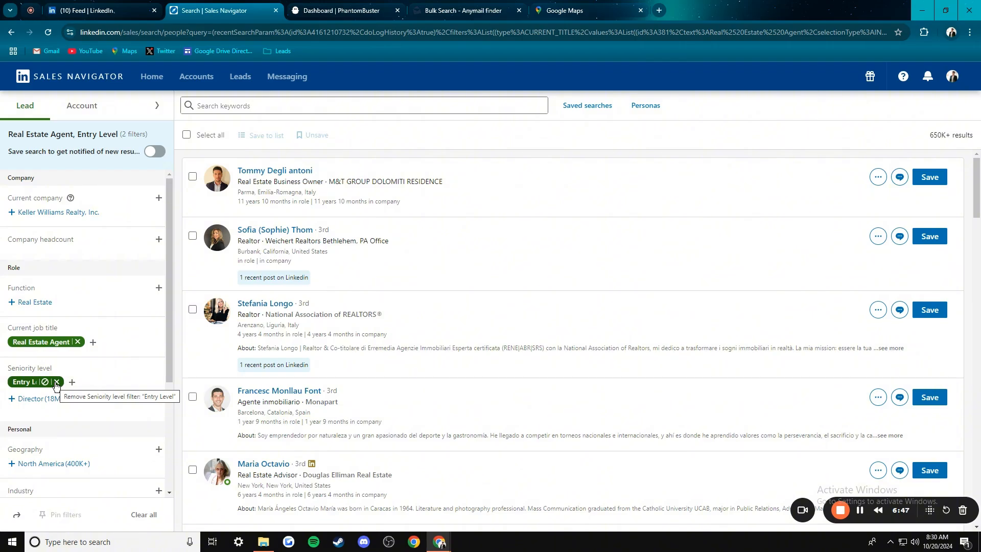
- Replace Entry Level with Owner / Partner, Director, Vice President and Senior seniority, giving 590K+ leads
click(55, 383)
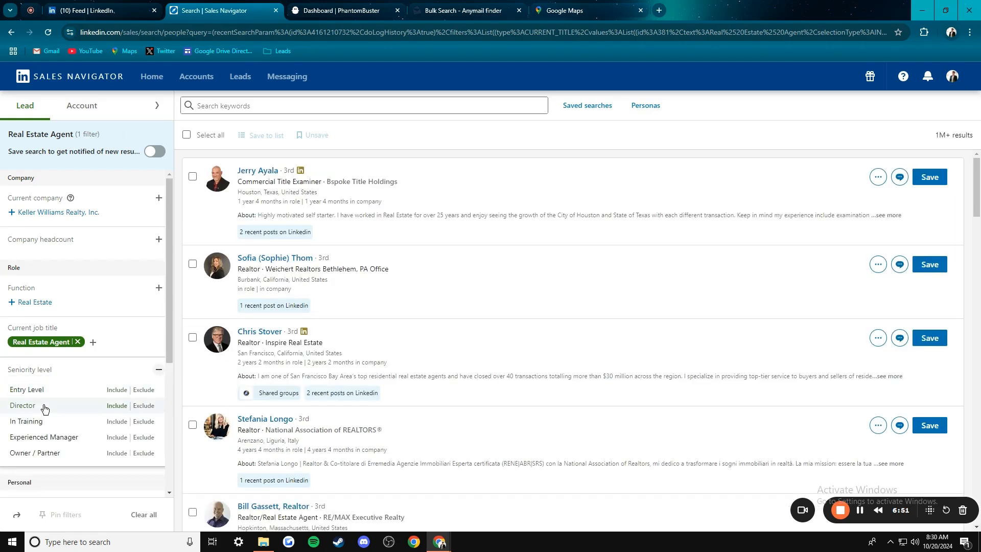
click(36, 455)
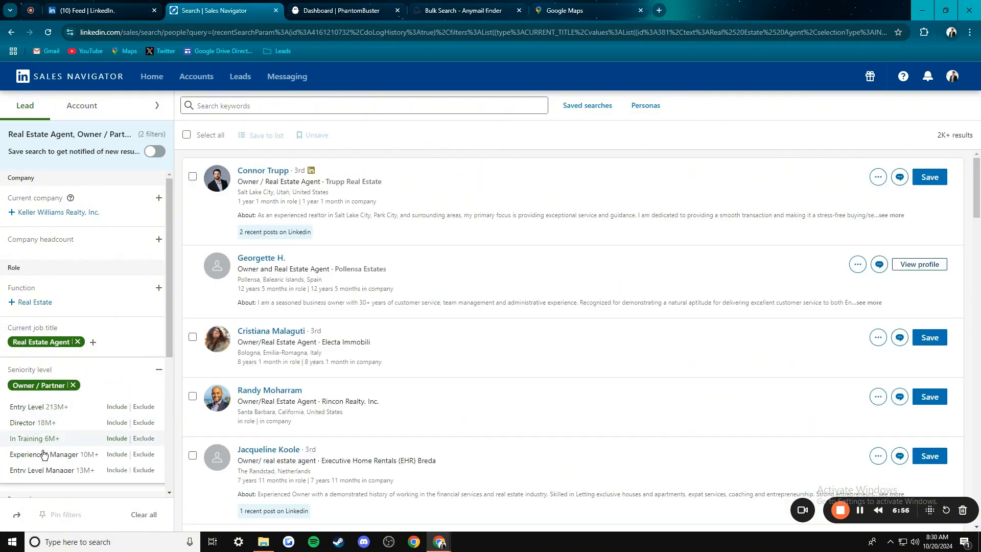
click(33, 423)
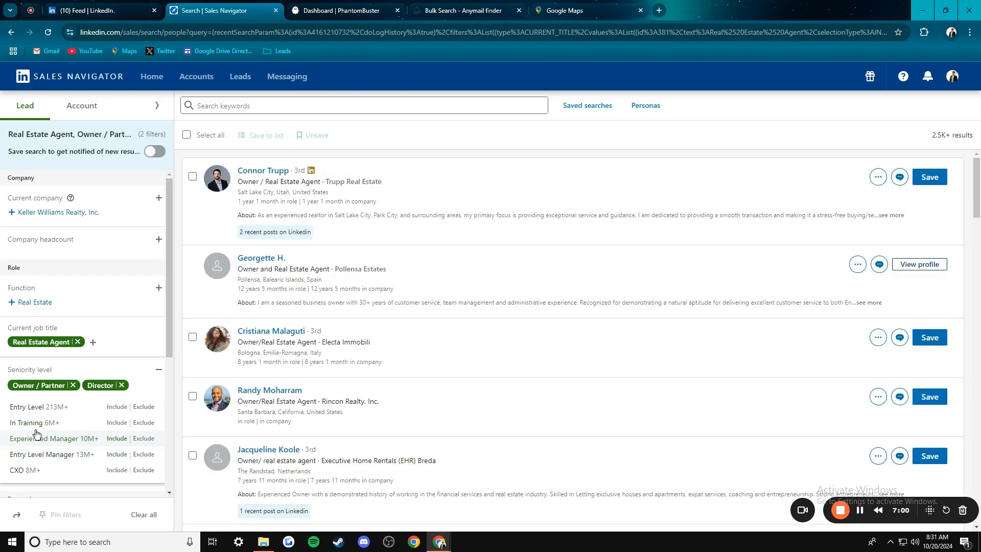
scroll(49, 439, down, 1)
click(37, 435)
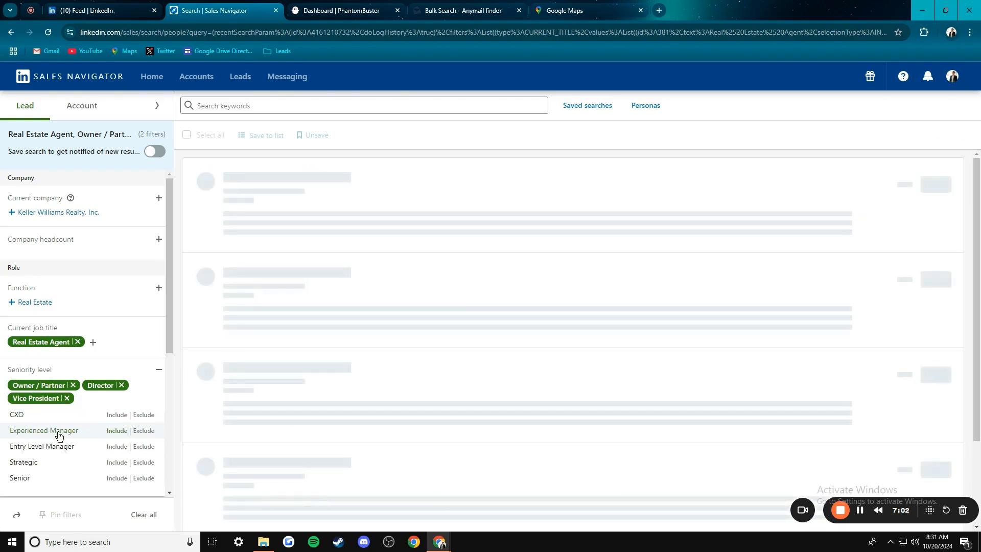
scroll(39, 457, down, 3)
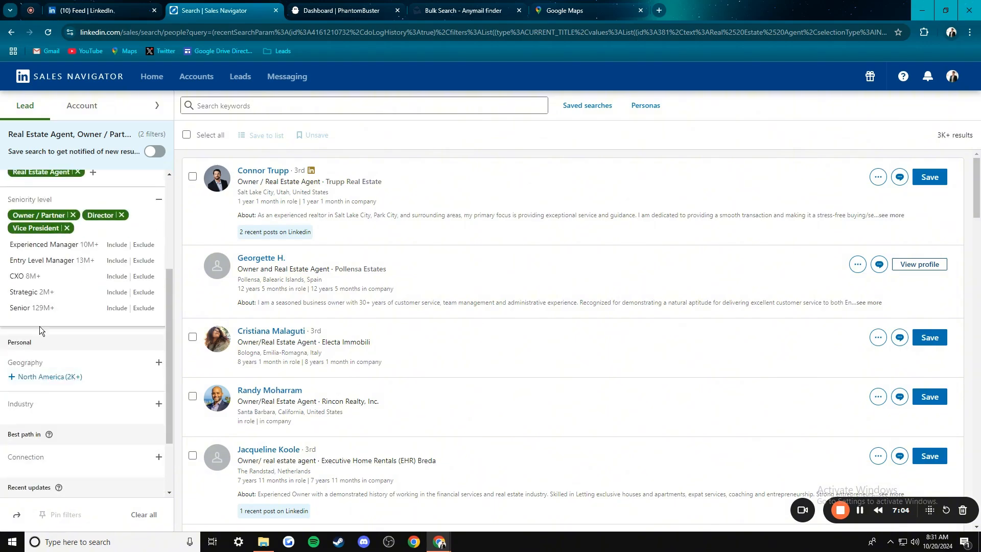
click(25, 308)
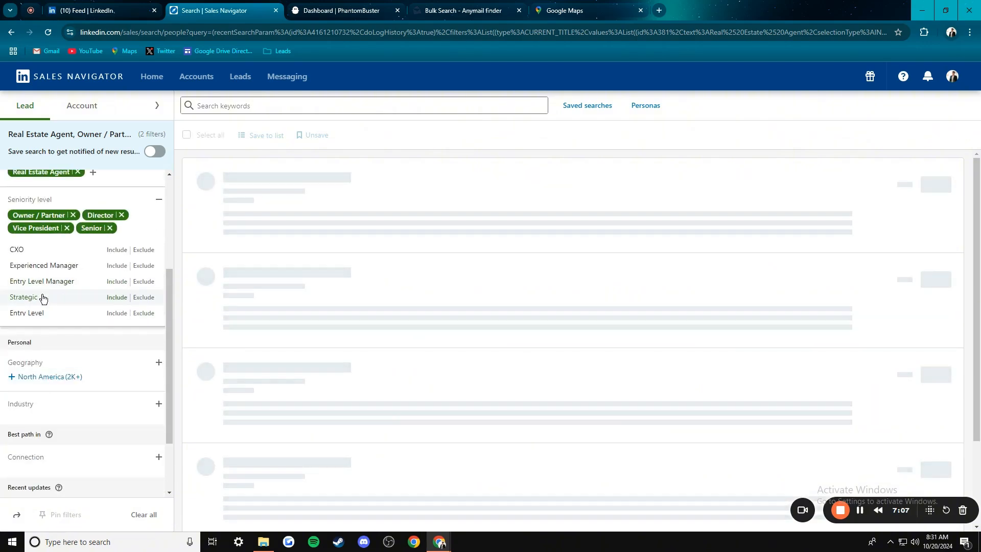
scroll(46, 393, up, 3)
scroll(44, 398, down, 5)
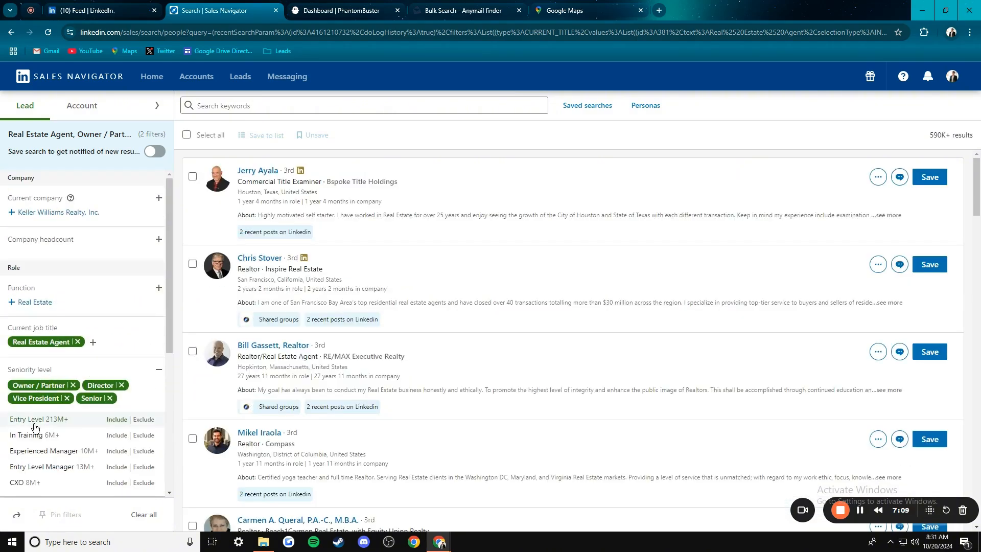
scroll(56, 332, up, 3)
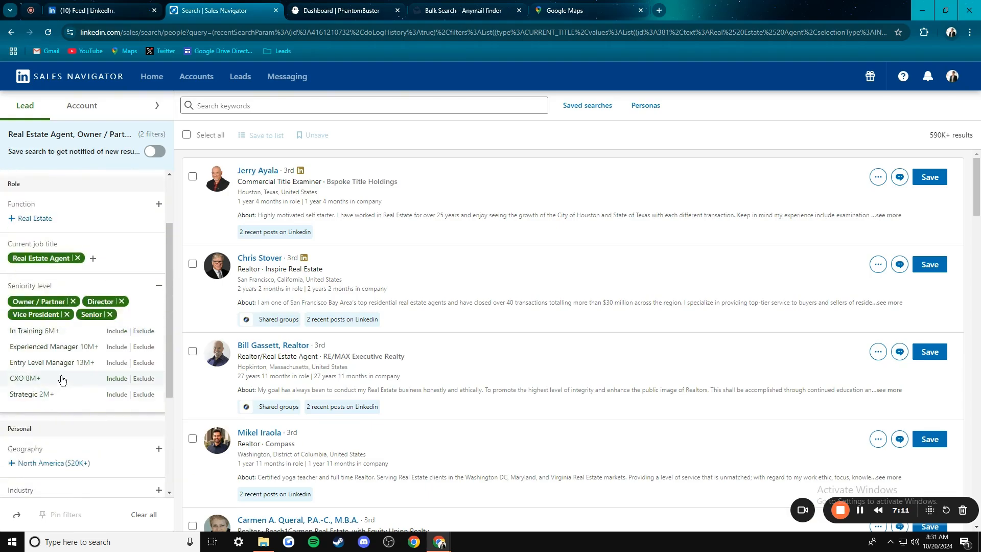
click(74, 427)
- Remove the Owner / Partner, Director, Vice President and Senior seniority filters
scroll(272, 330, down, 9)
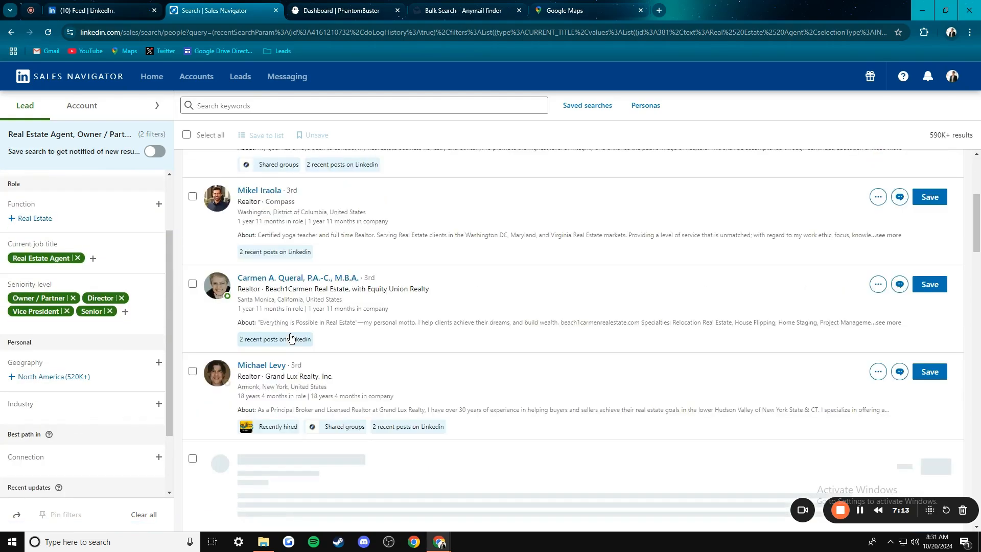
scroll(277, 339, down, 4)
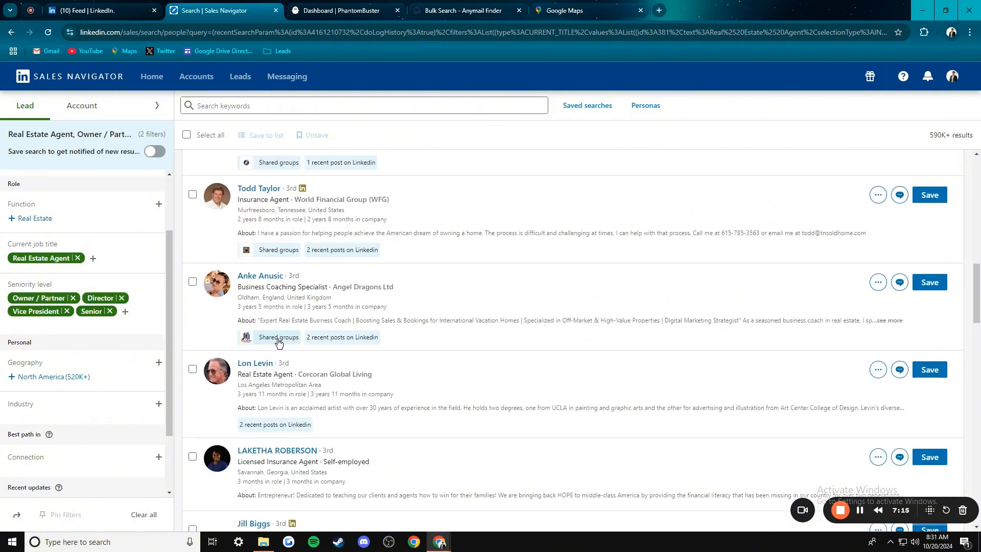
click(84, 298)
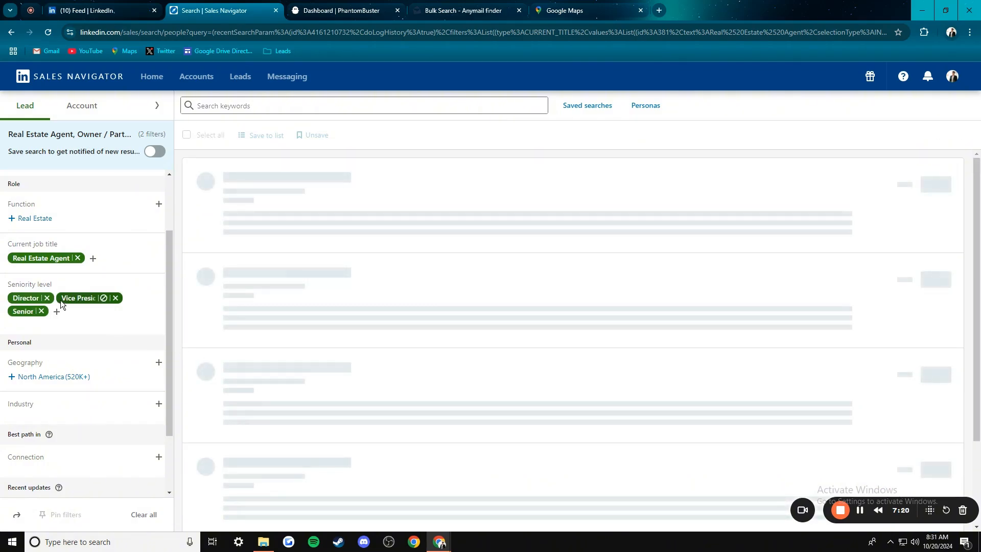
click(46, 298)
click(66, 298)
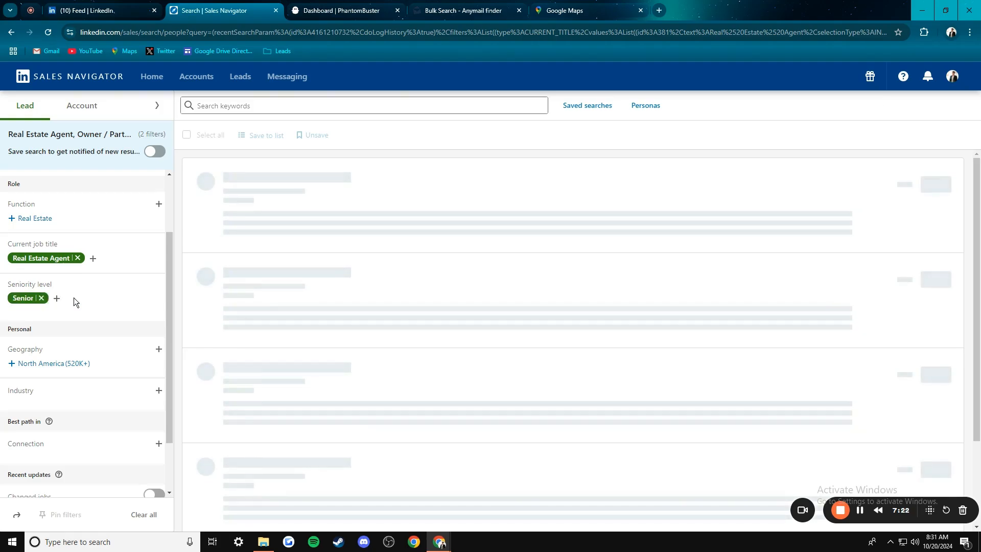
click(42, 298)
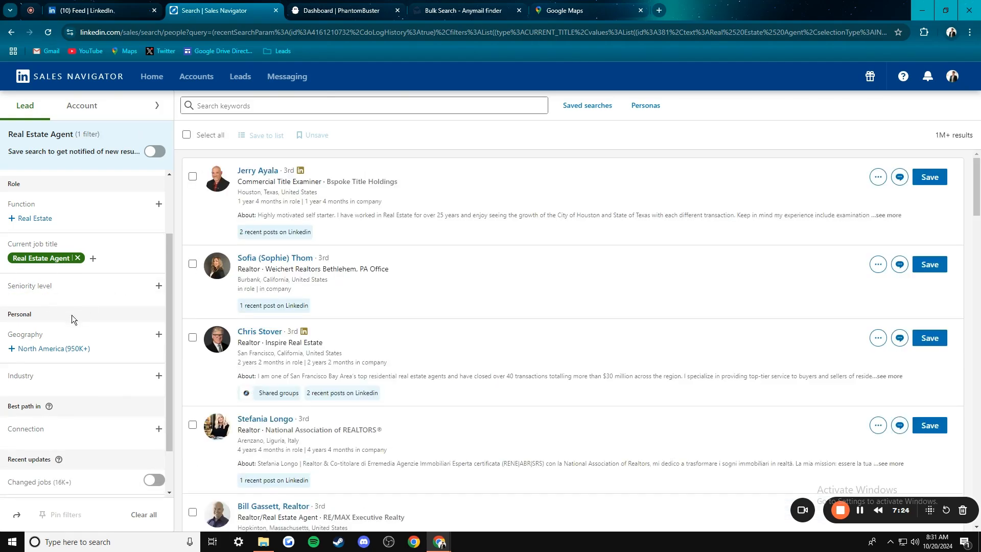
- Add Real Estate Broker as a second current job title filter
click(93, 258)
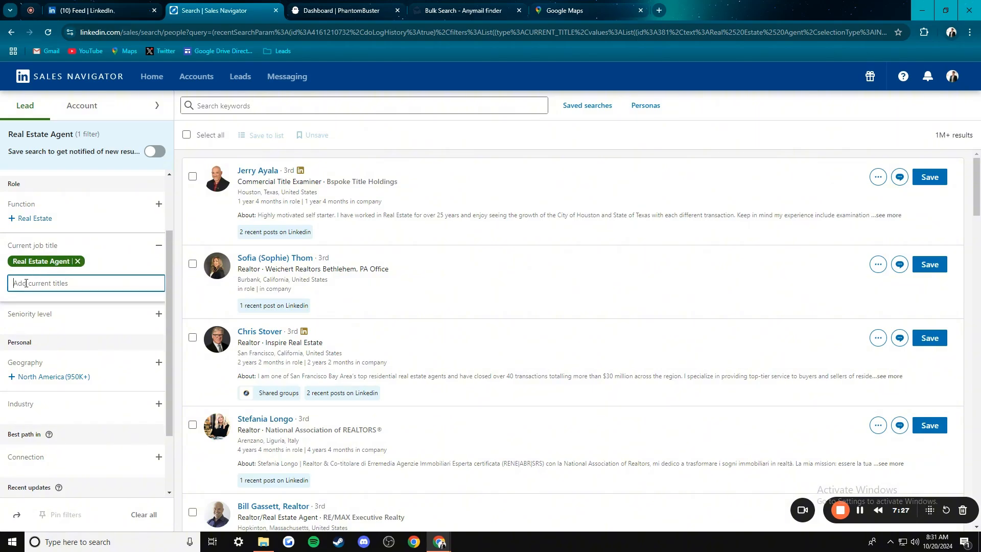
text(rea)
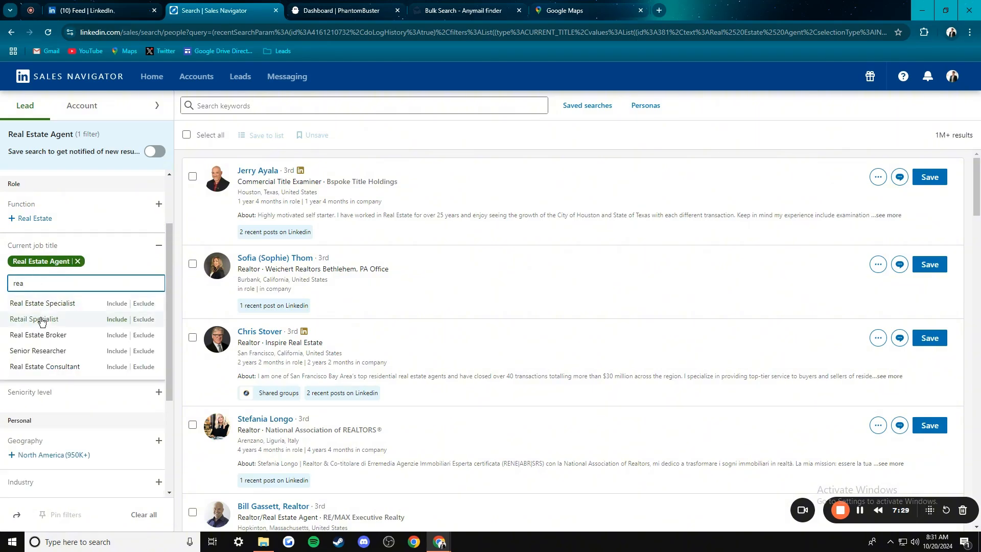
click(51, 333)
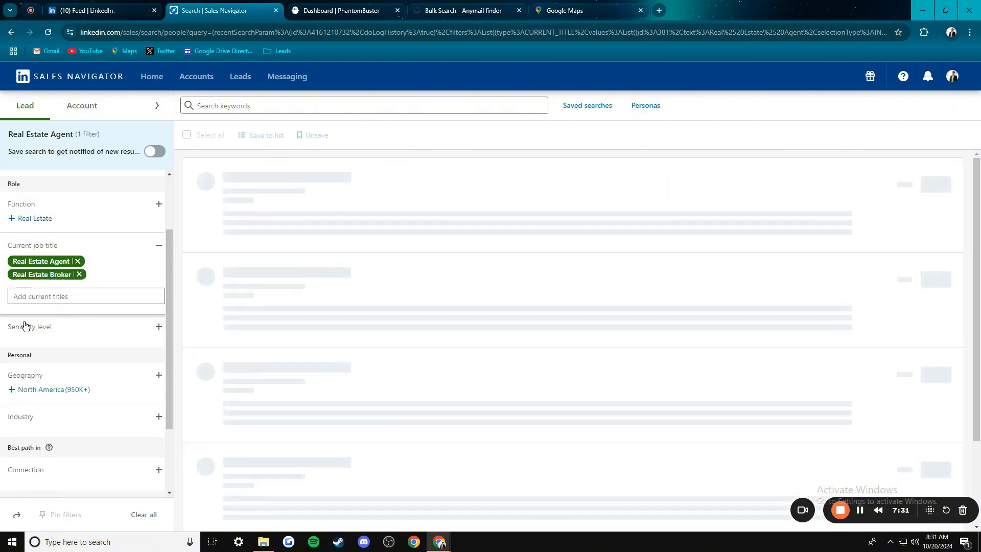
click(85, 348)
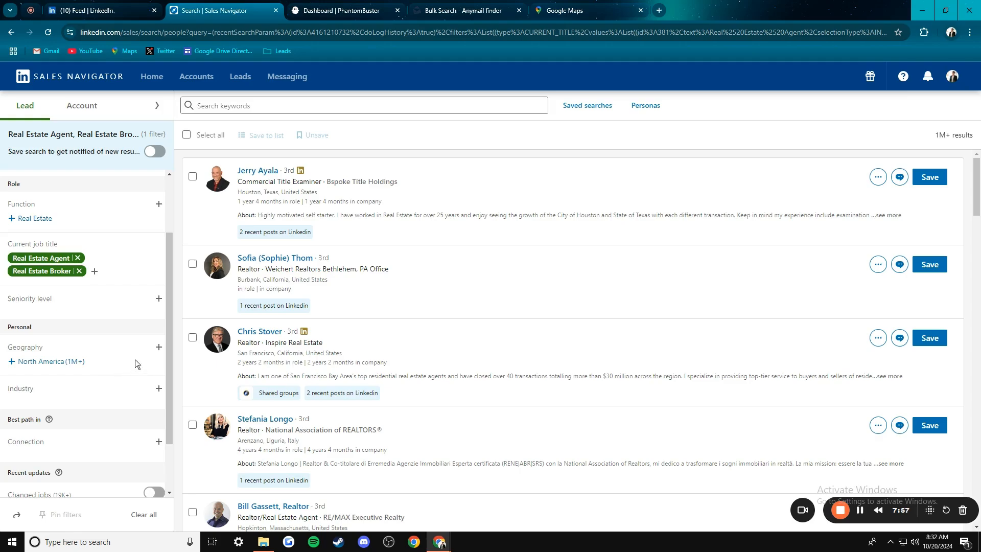
- Add Tucson, Arizona, United States as a location filter, narrowing results to 3K+
click(158, 347)
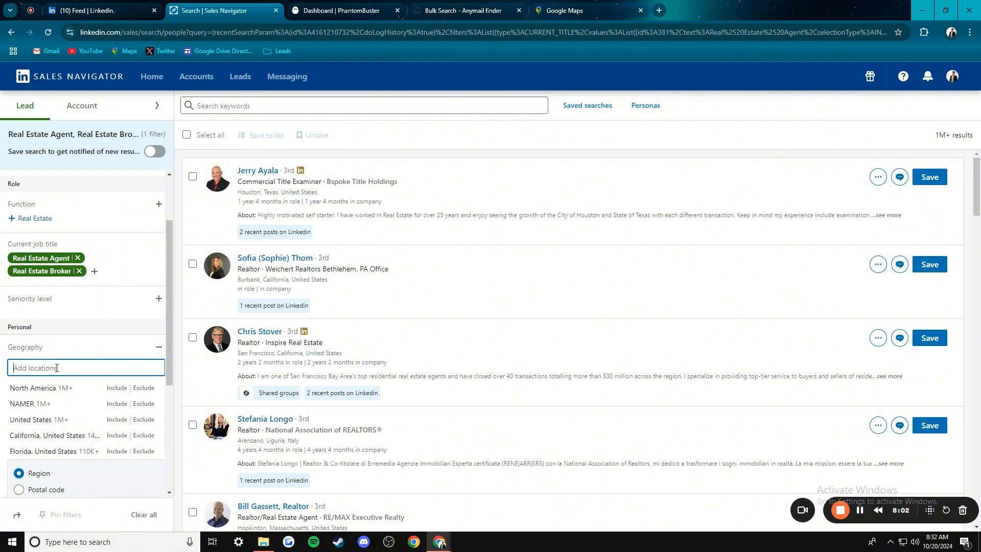
text(tucson)
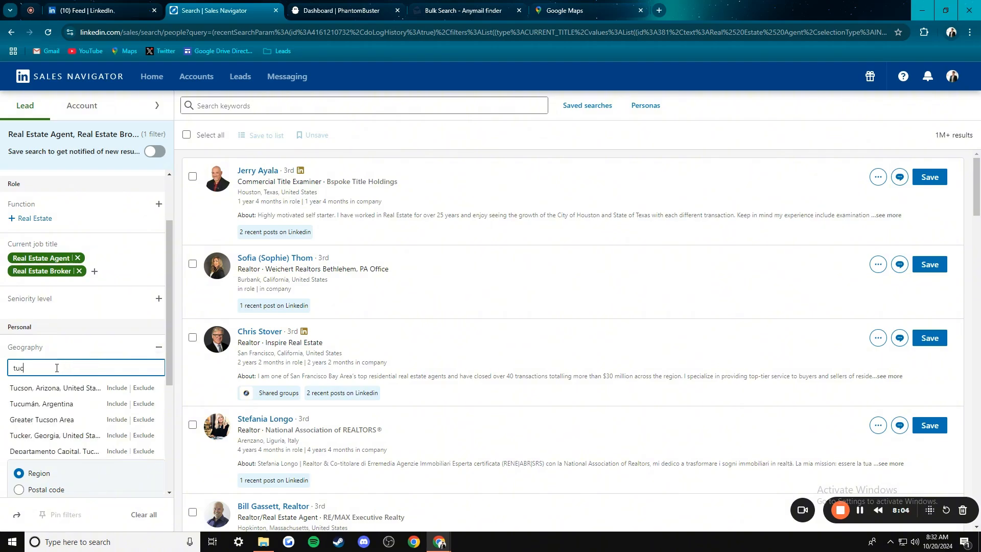
click(55, 389)
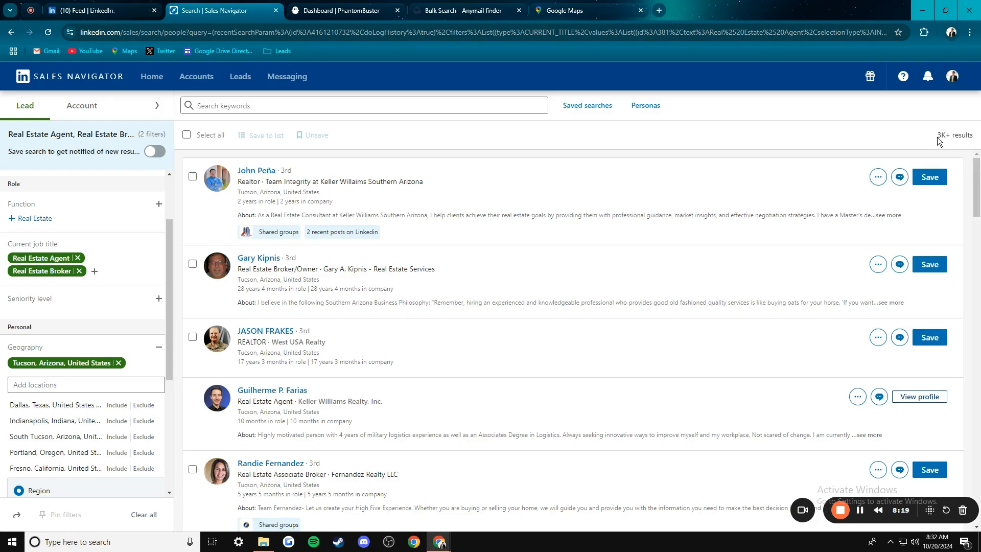
drag(938, 140, 958, 163)
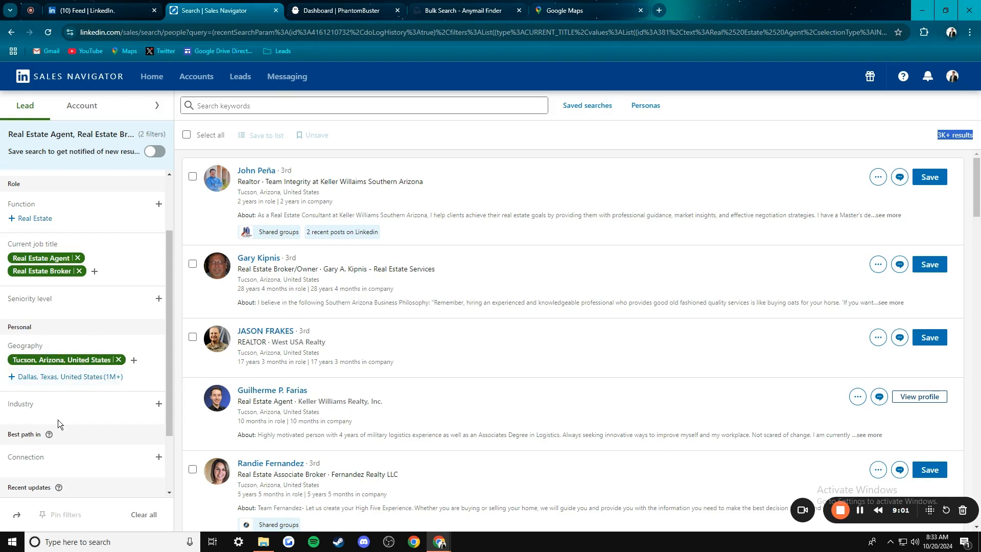
- Include the Real Estate industry in place of Real Estate Agents and Brokers
click(159, 404)
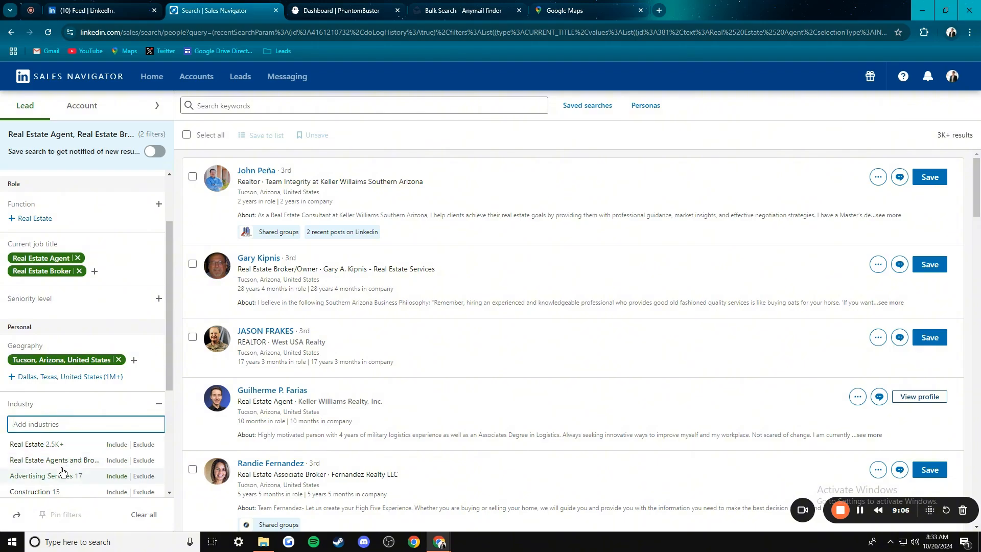
click(54, 463)
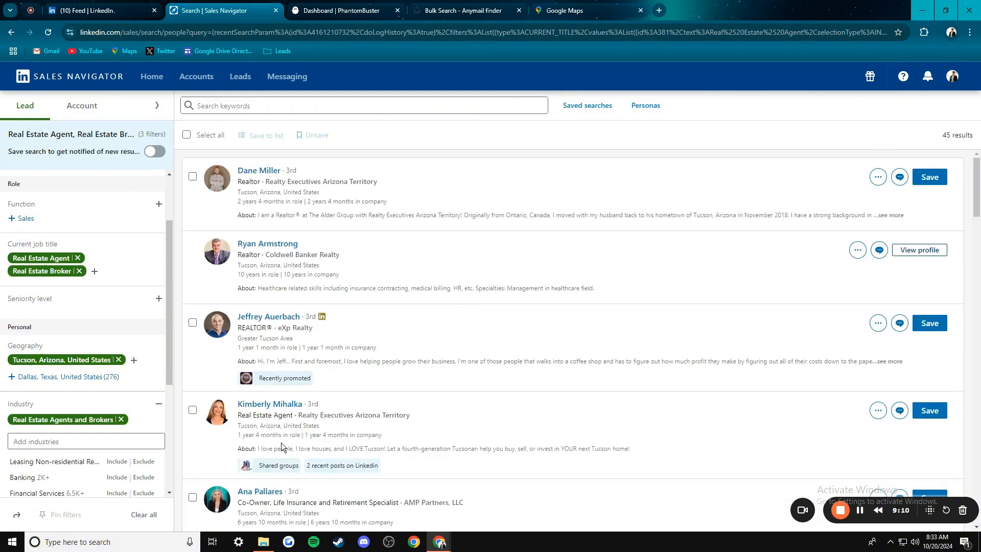
click(122, 419)
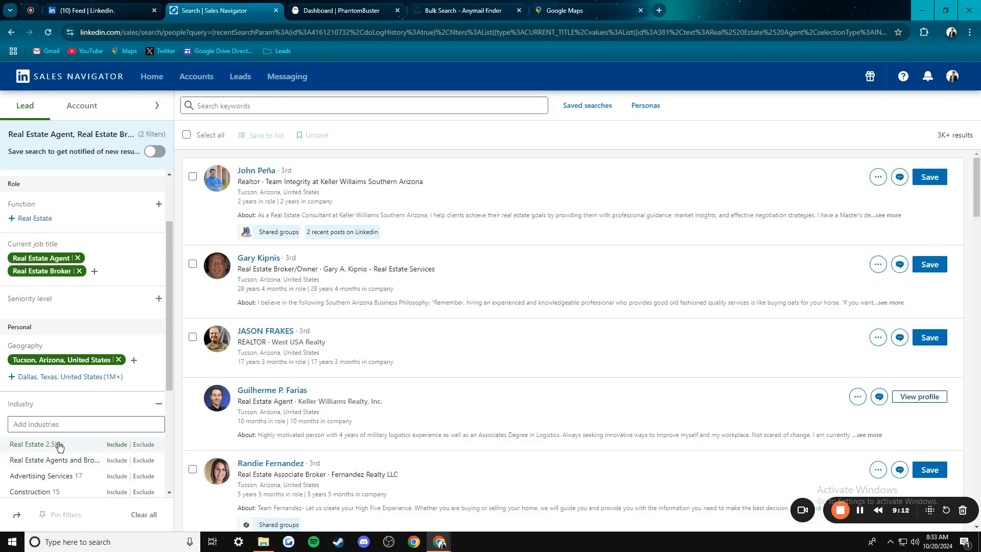
click(57, 445)
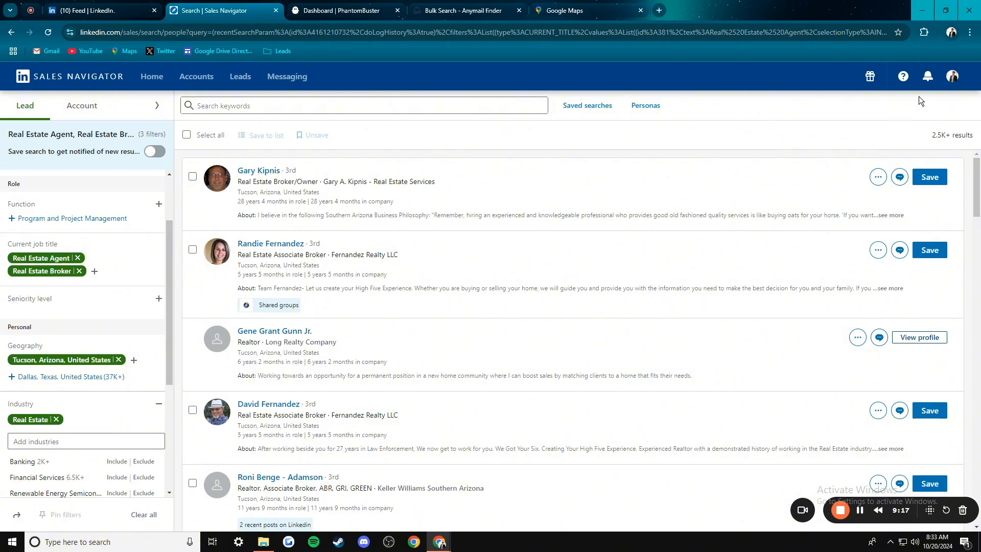
- Check the 2.5K+ results count and scroll through the filtered Tucson leads
drag(931, 135, 966, 136)
click(726, 145)
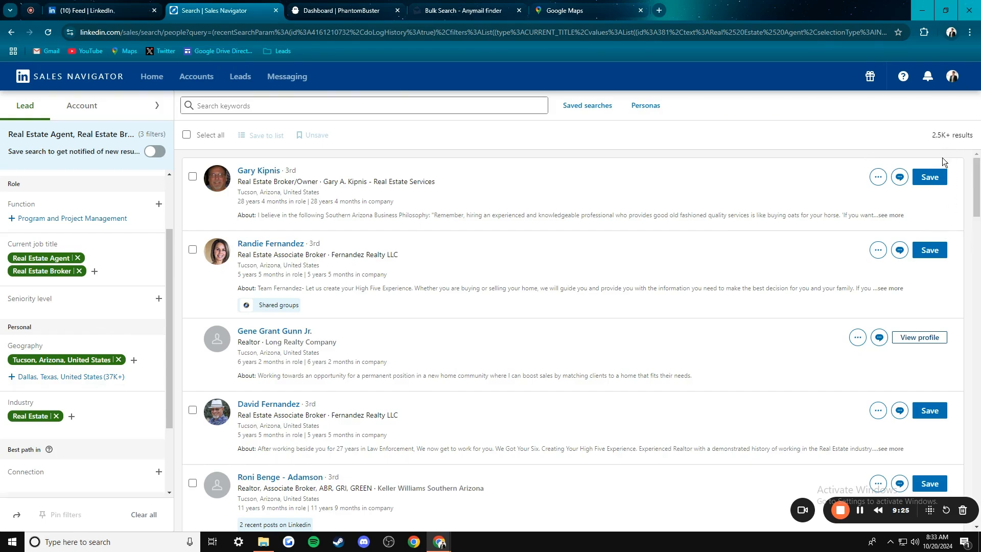
scroll(374, 381, down, 6)
scroll(210, 414, up, 6)
scroll(366, 399, down, 1)
scroll(391, 286, up, 1)
- Select the full Sales Navigator search URL in the search results tab for copying
click(341, 5)
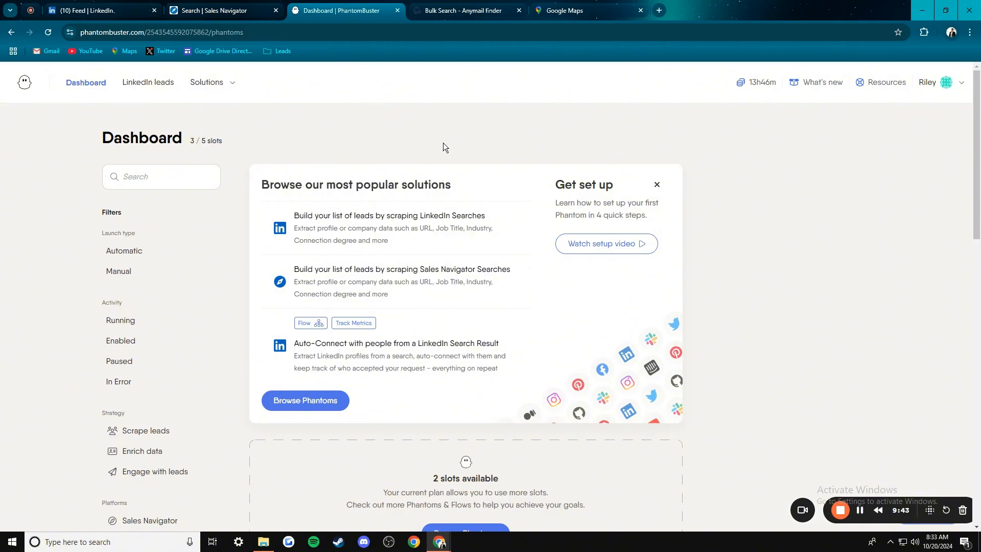
click(225, 10)
click(248, 36)
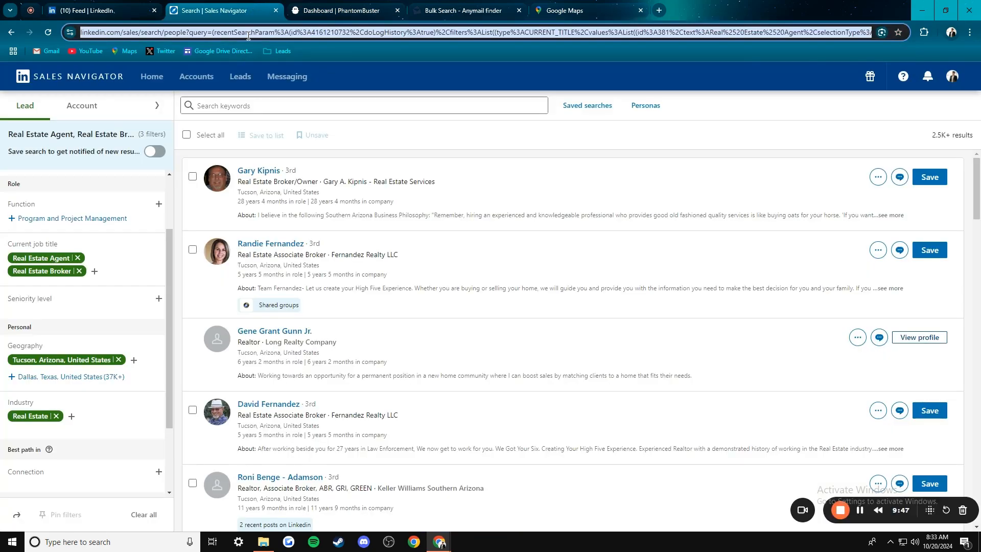
- Add new LinkedIn leads in PhantomBuster using the Sales Navigator 'Extract a Search' phantom
click(342, 10)
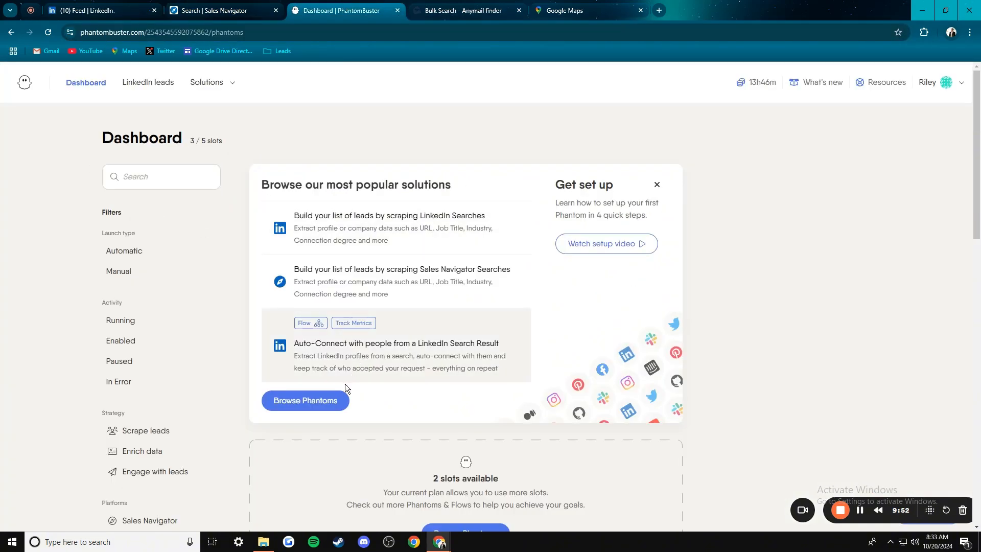
scroll(332, 396, down, 3)
scroll(159, 106, up, 4)
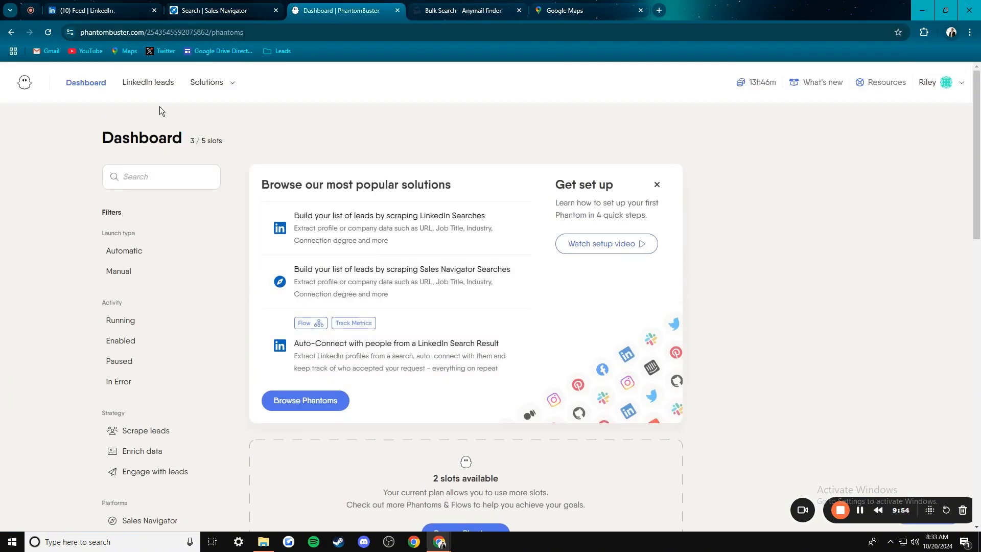
click(152, 82)
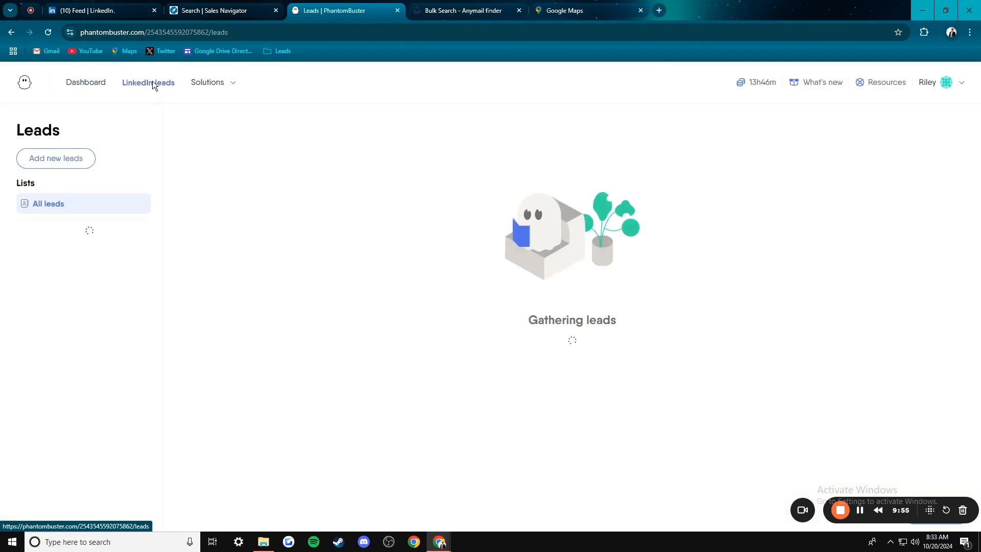
click(65, 159)
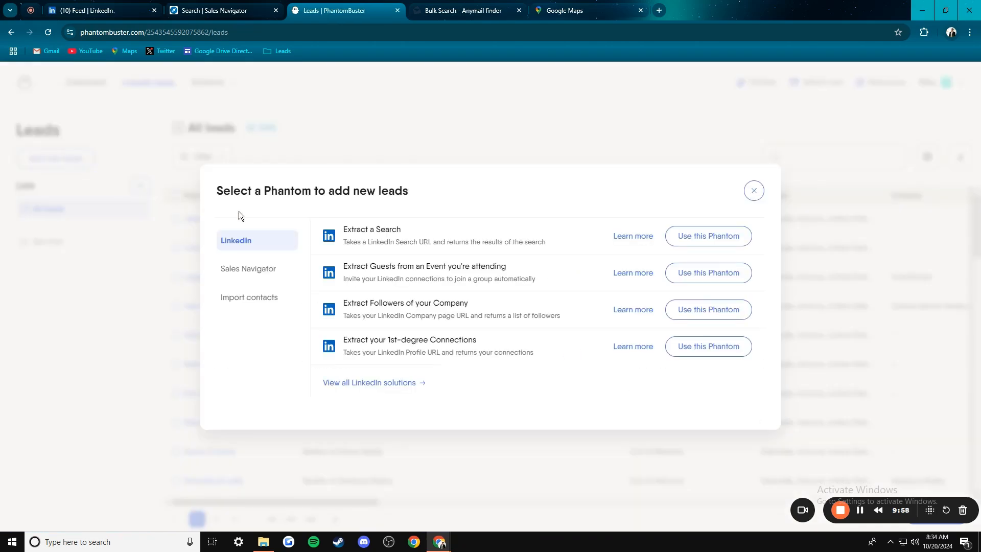
click(249, 270)
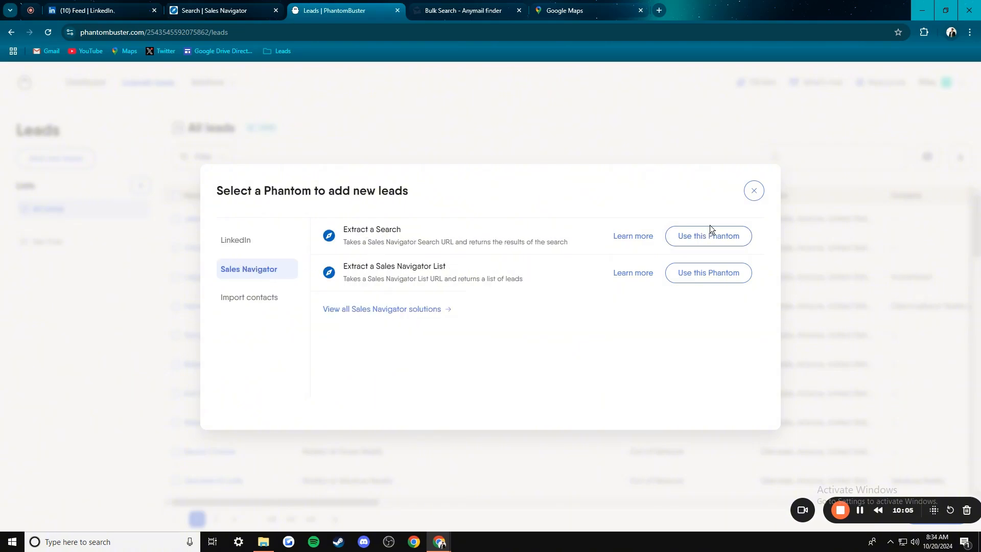
click(711, 242)
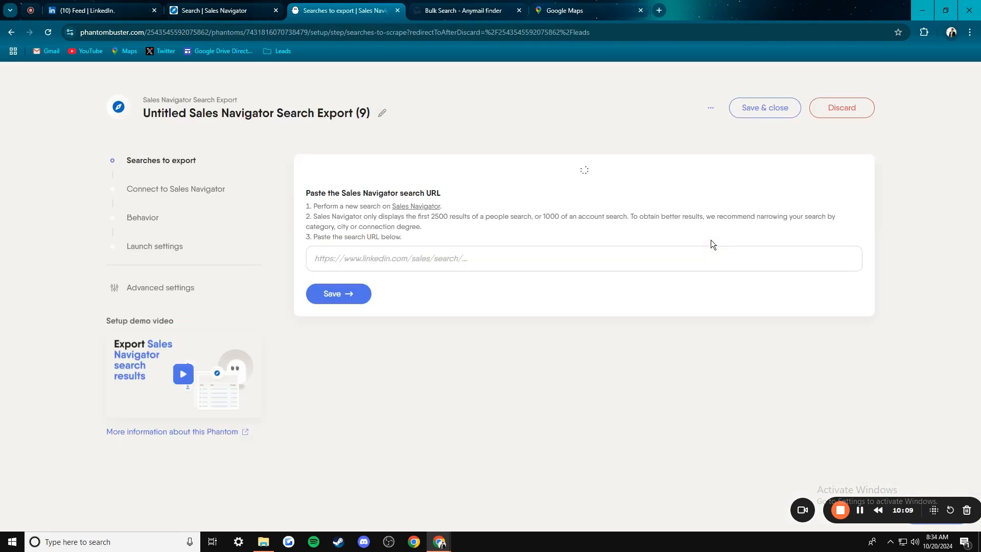
- Paste the Tucson real estate Sales Navigator search URL into the search URL field and save
click(479, 295)
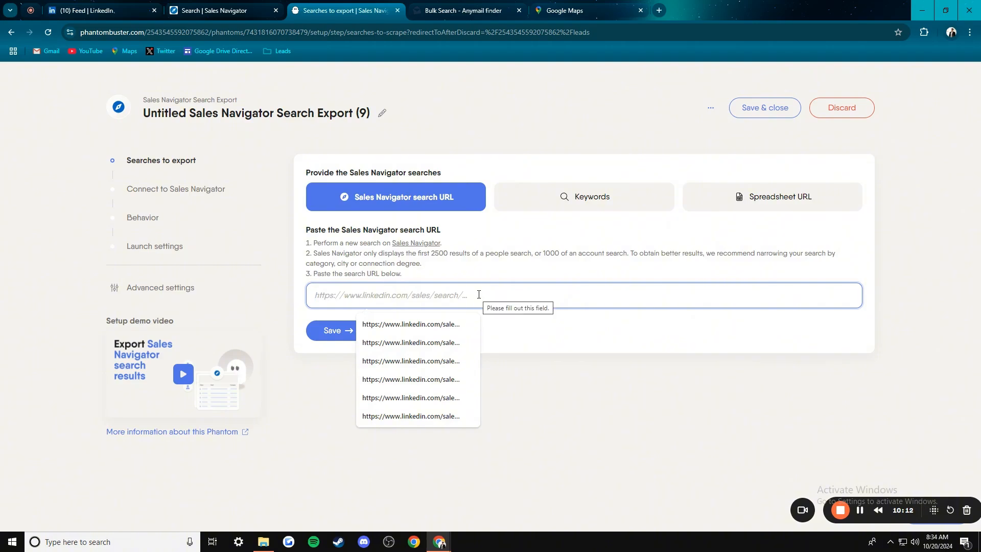
key(ctrl+v)
click(191, 11)
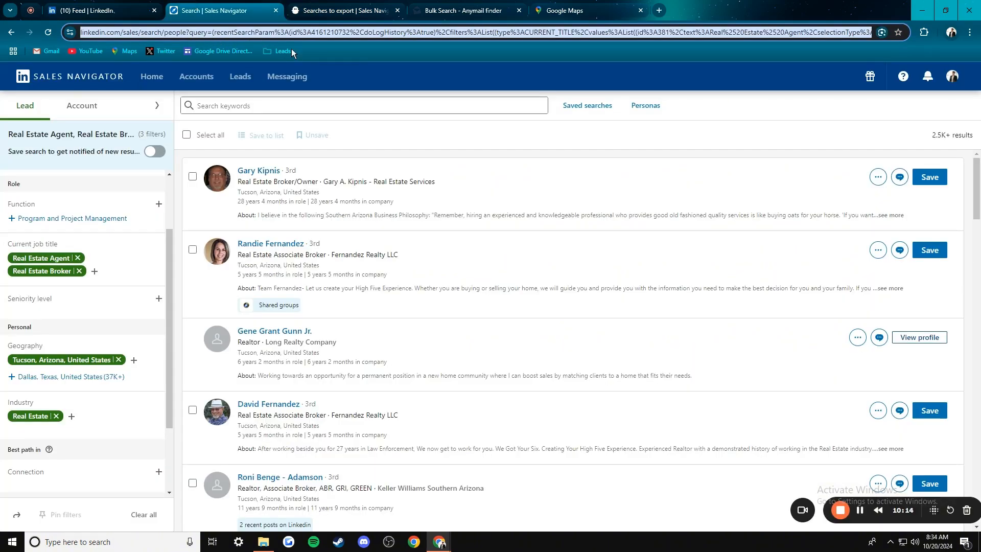
click(340, 10)
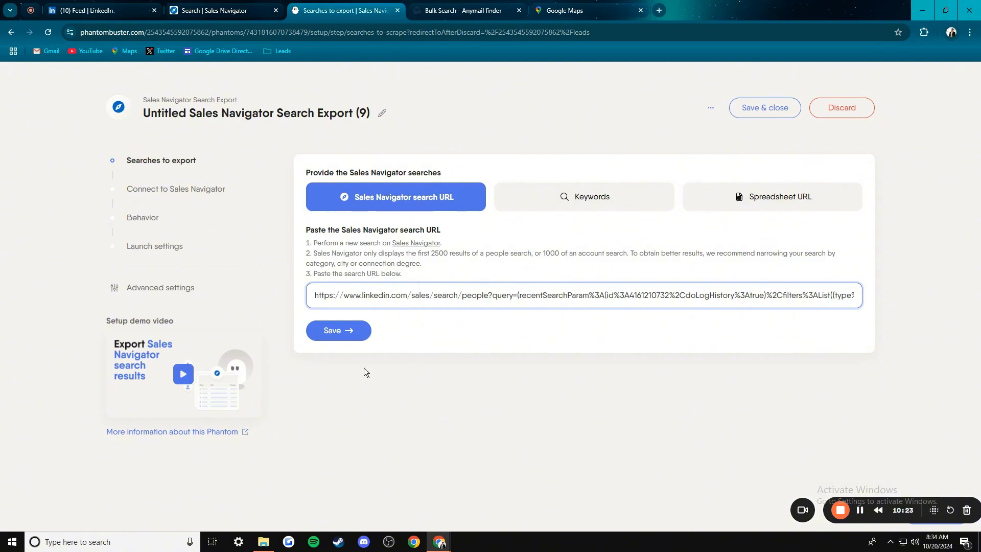
click(338, 331)
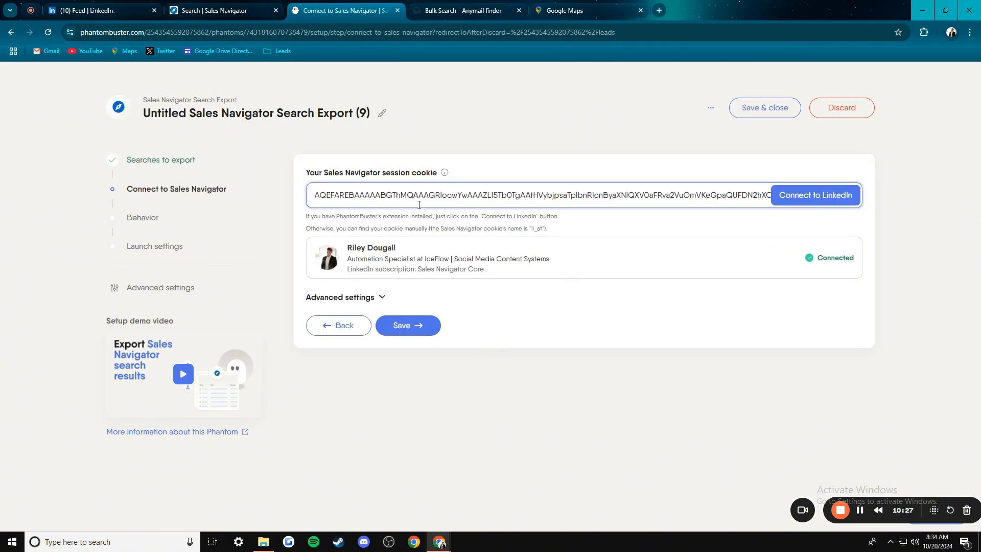
- Save the connected Sales Navigator session and edit the 2500 results per search URL
click(112, 5)
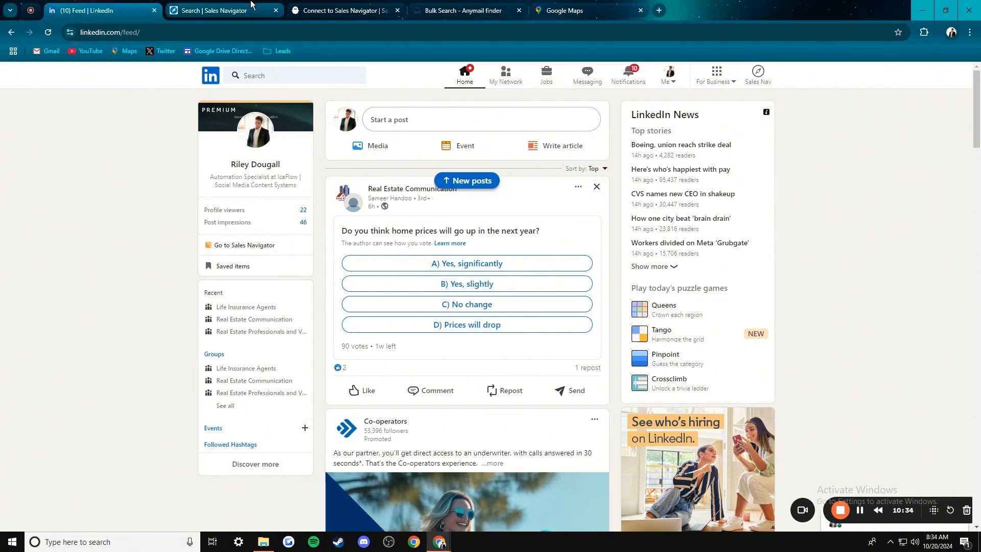
click(339, 7)
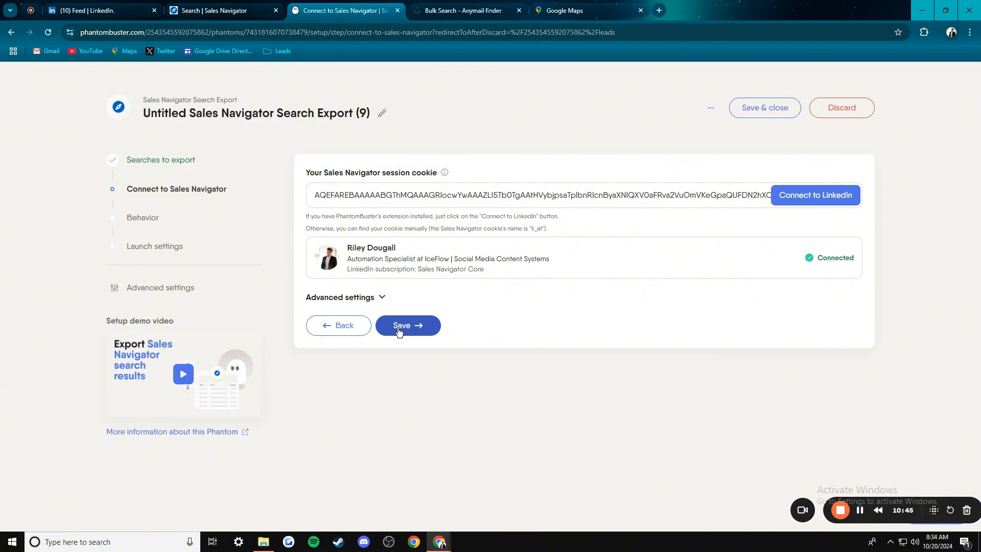
click(421, 333)
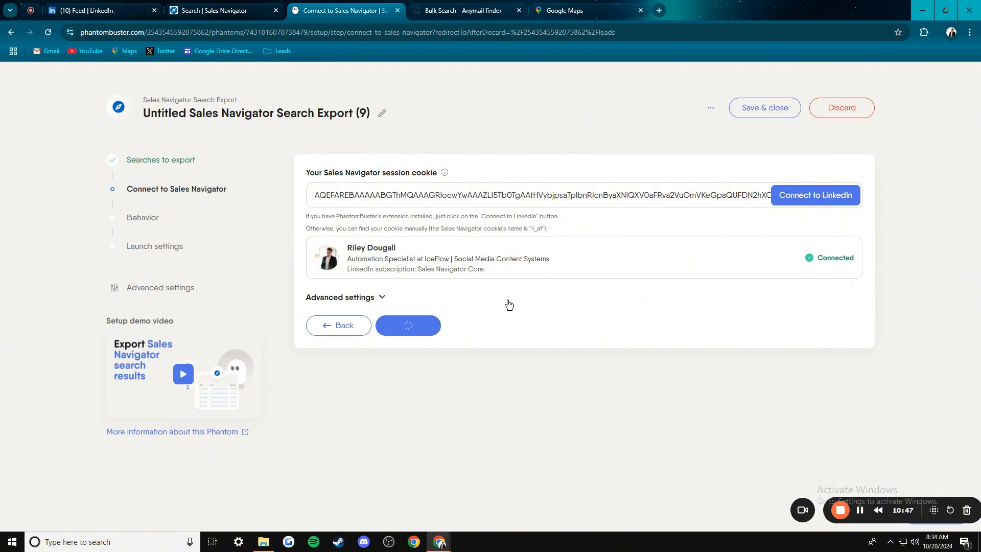
click(352, 239)
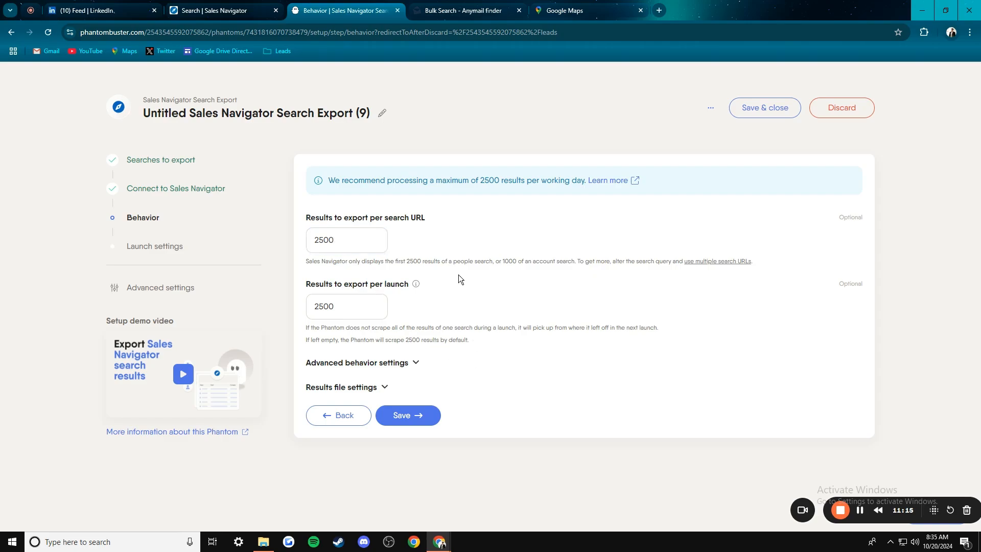
- Save the behavior settings of 2500 results per search URL and per launch
click(415, 416)
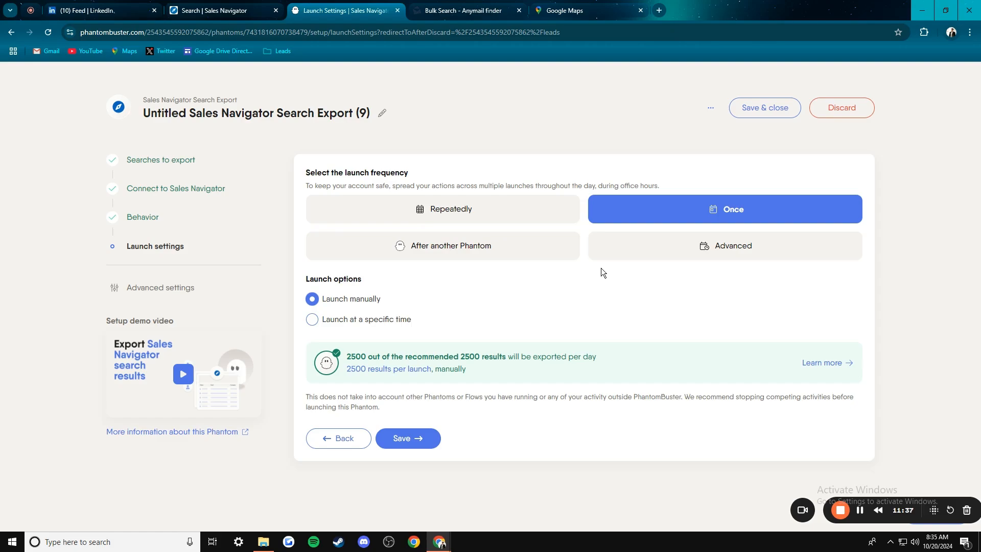
- Save the launch settings (run Once, launched manually) to finish the Untitled (9) phantom
click(225, 10)
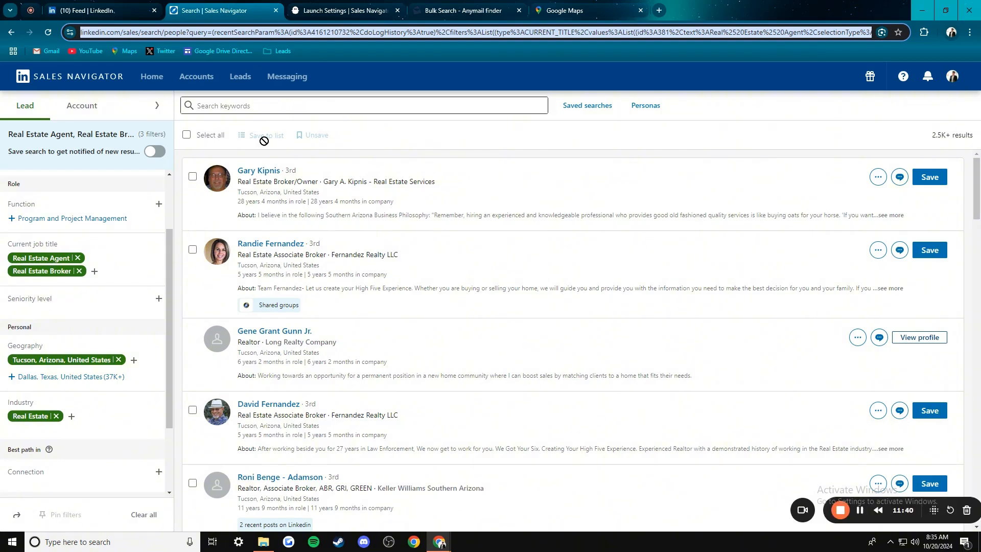
click(345, 10)
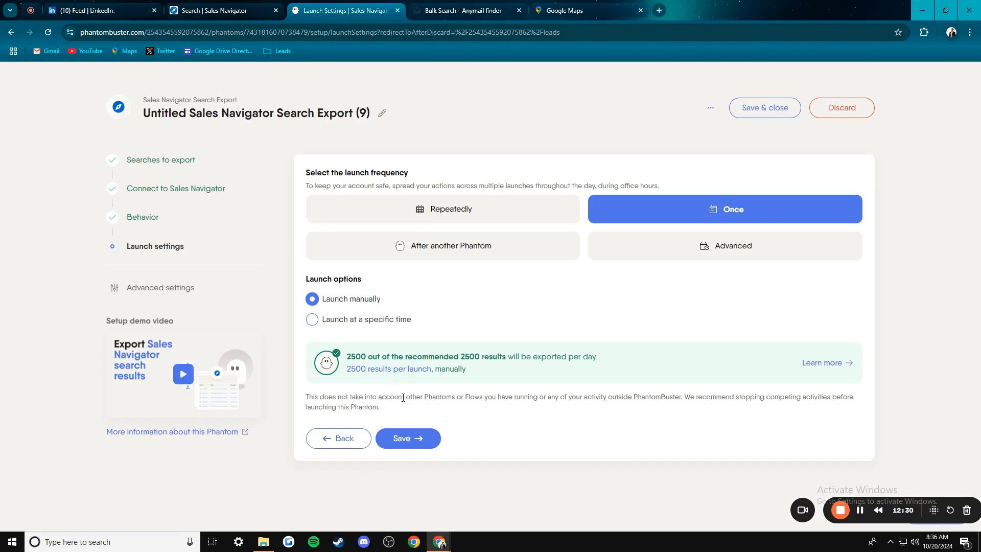
click(419, 440)
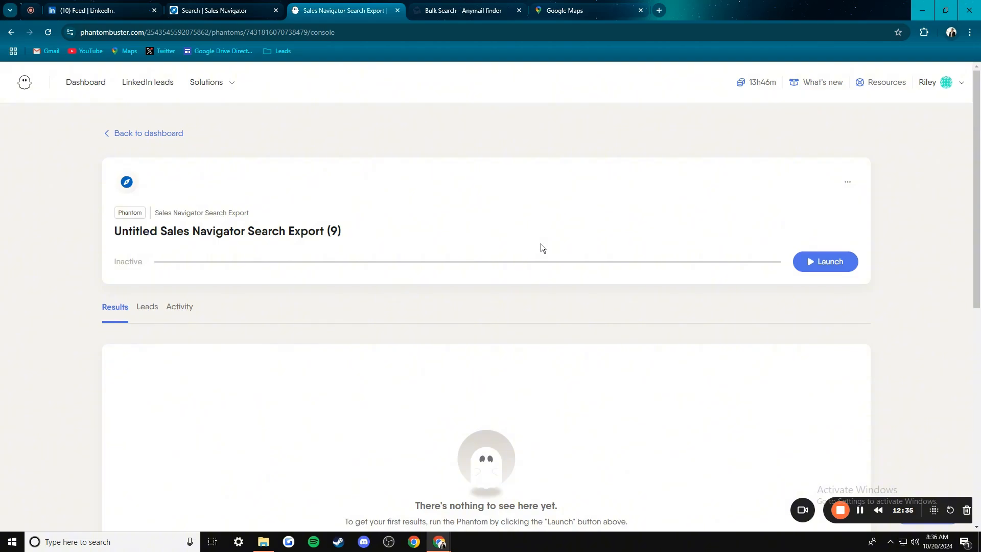
- Launch the Sales Navigator search export and close the LinkedIn feed tab
click(826, 263)
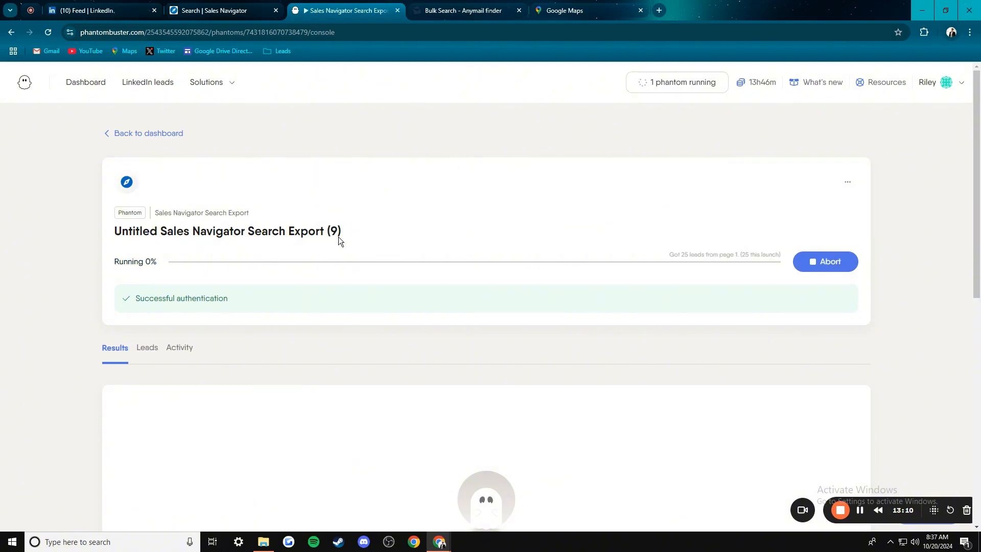
click(154, 11)
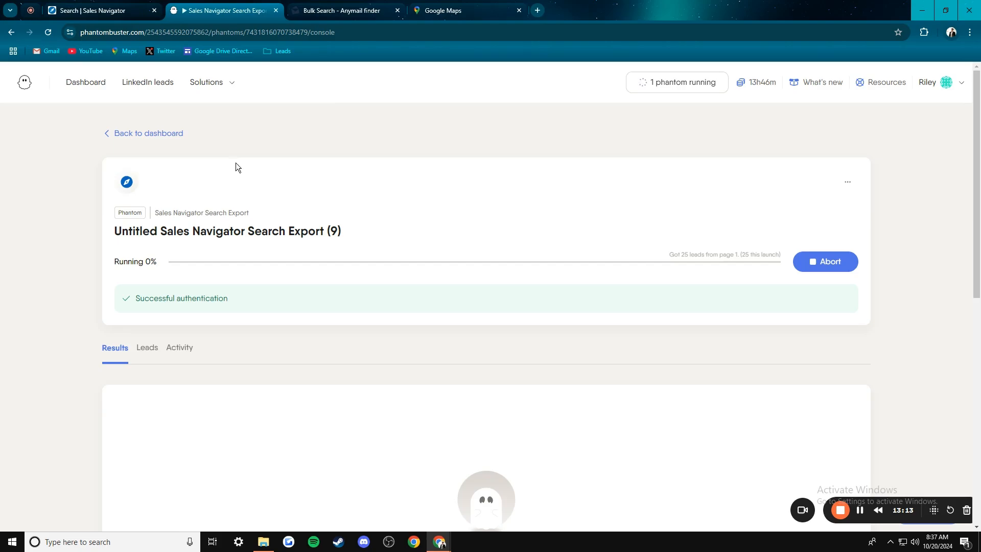
click(335, 10)
click(205, 7)
click(92, 10)
scroll(510, 346, down, 10)
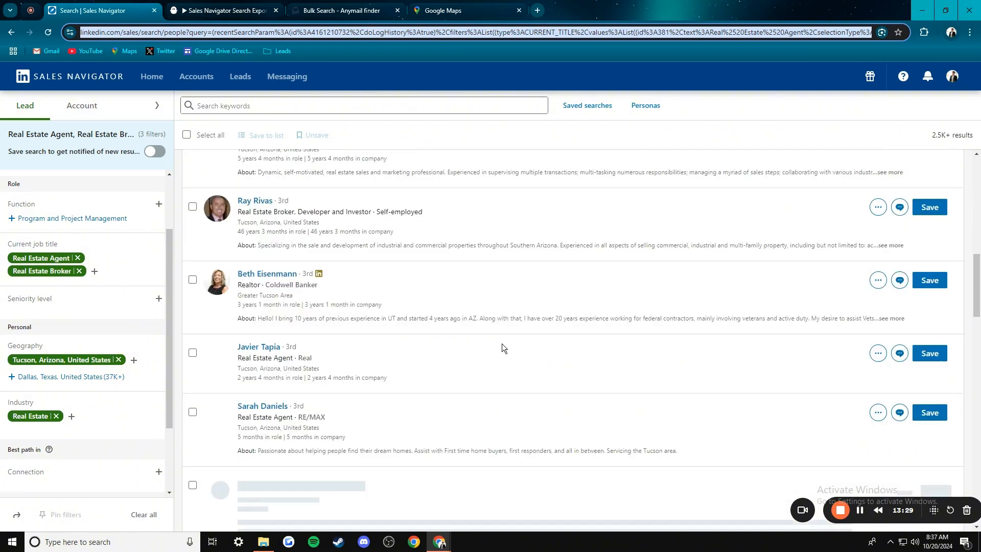
scroll(497, 342, down, 5)
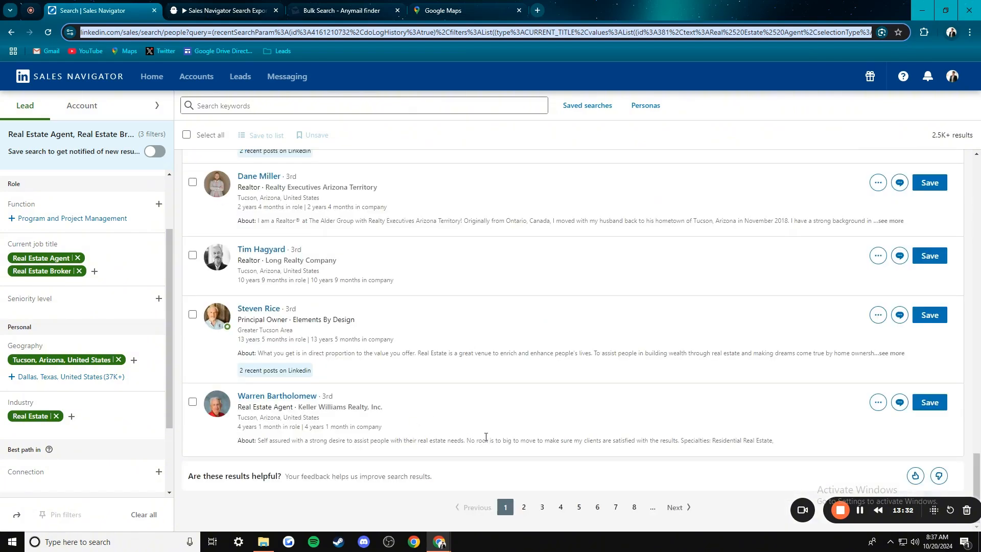
scroll(340, 286, up, 3)
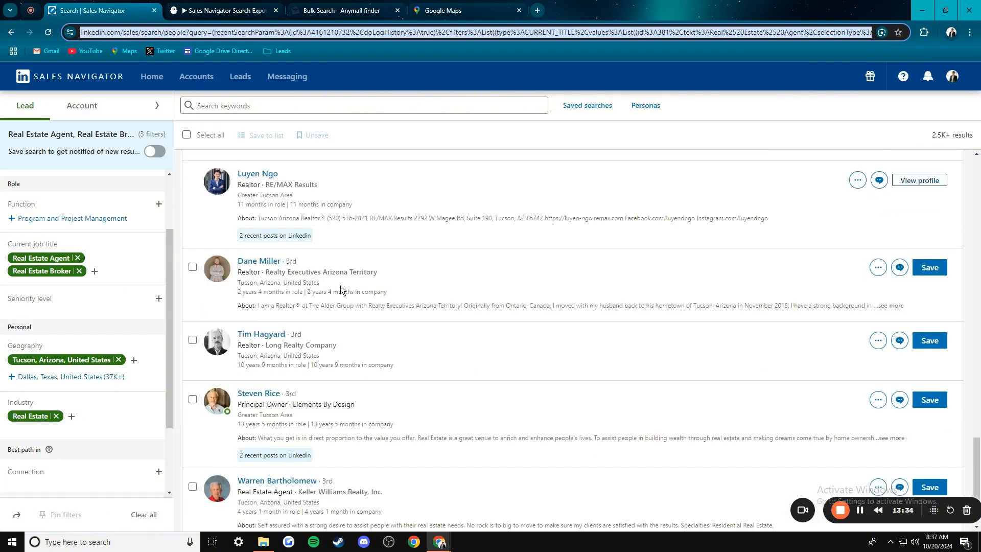
click(239, 7)
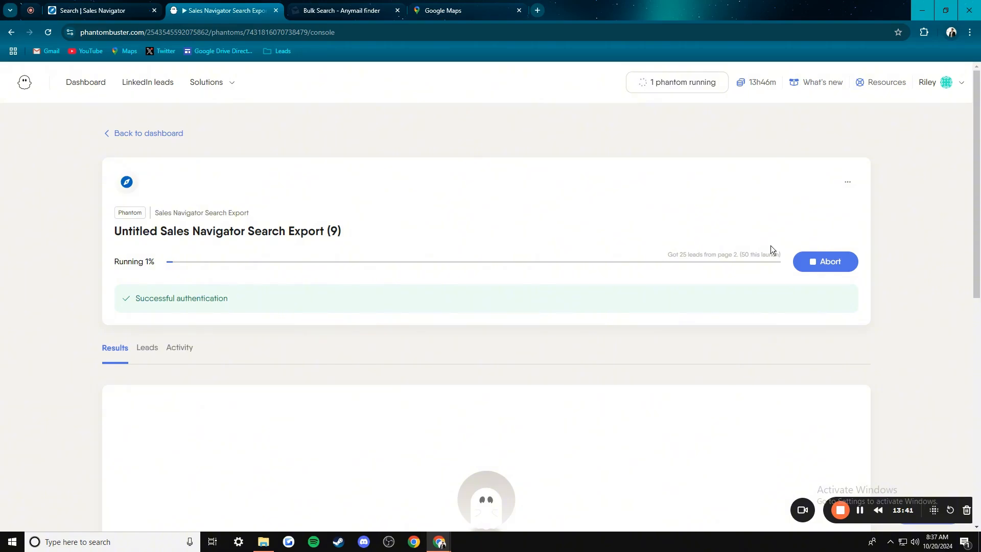
- Download the finished 2500-profile export results as result.csv
click(862, 510)
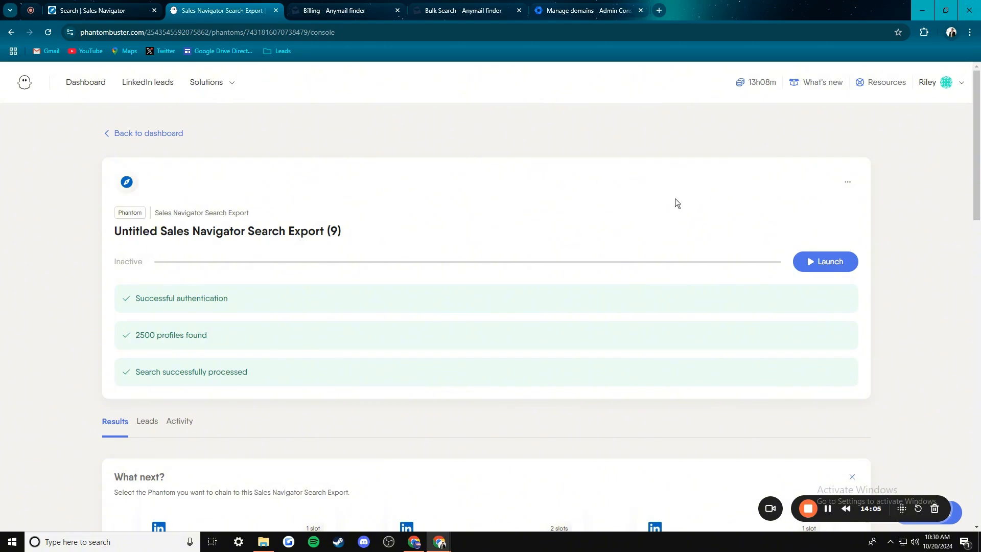
scroll(676, 198, down, 7)
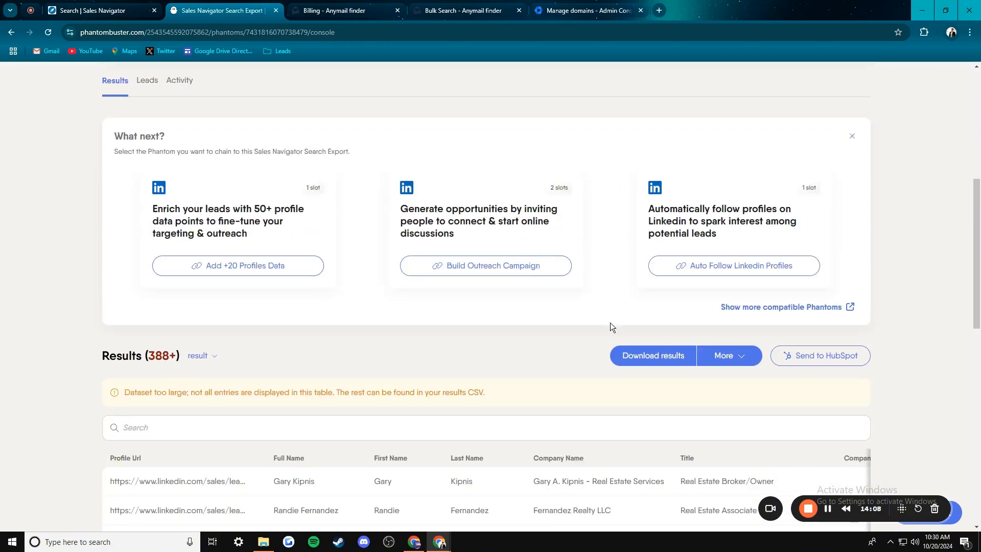
click(645, 356)
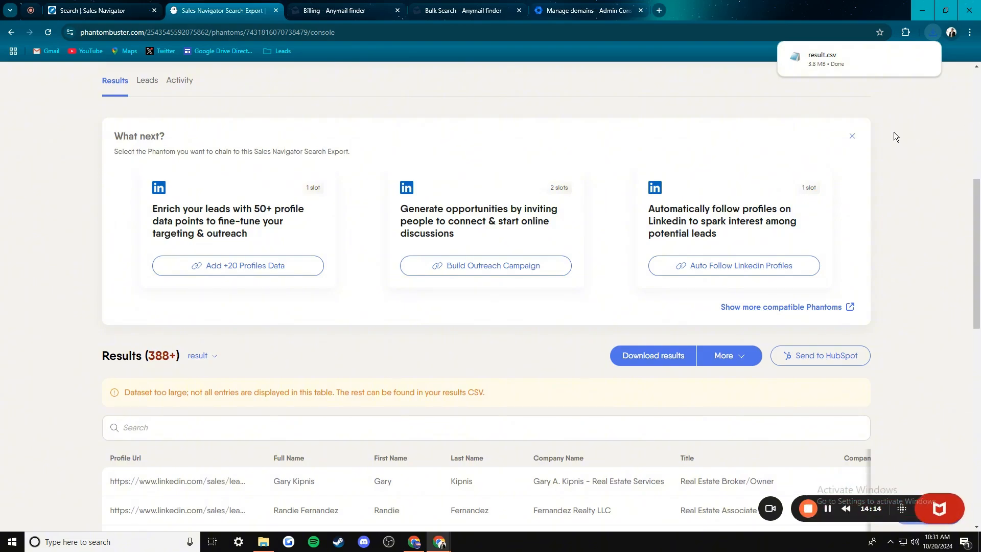
- Rename result.csv to Tucson.csv in the Downloads folder and return to the browser
click(906, 60)
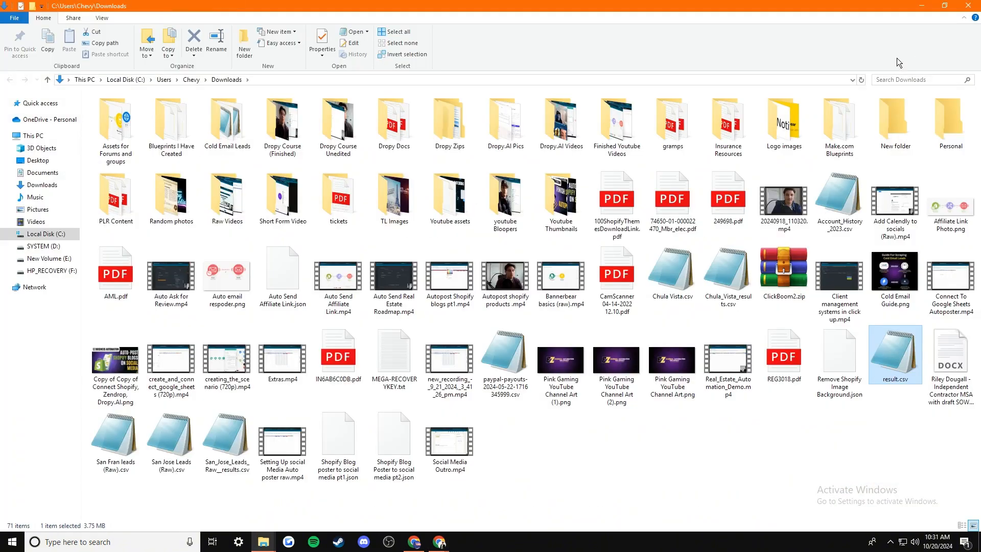
right_click(917, 348)
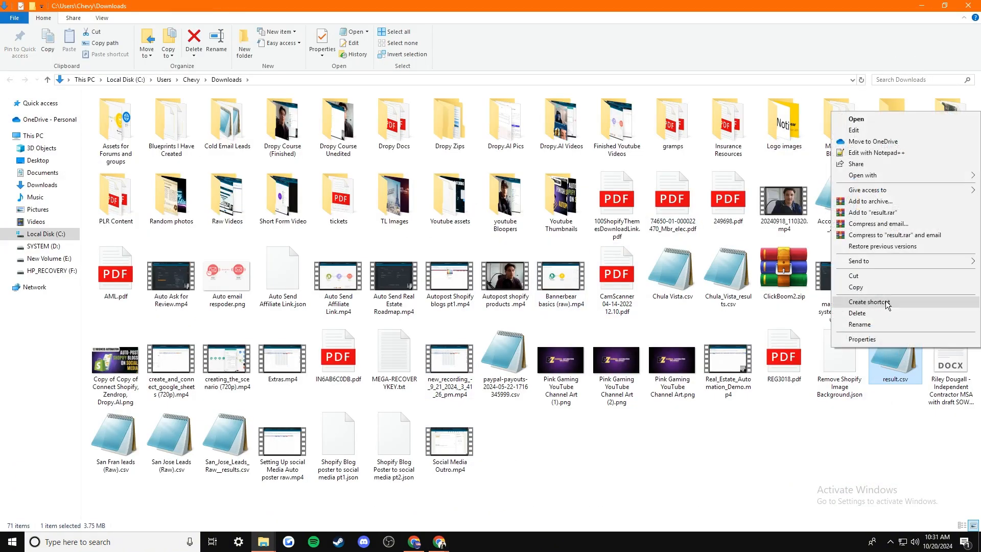
click(889, 324)
key(BackSpace)
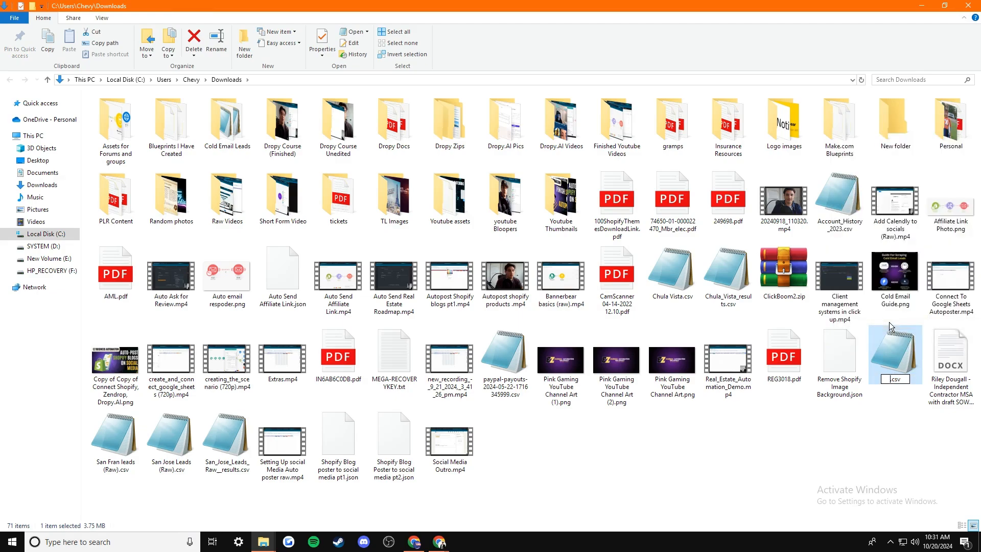
text(Tucson)
key(Return)
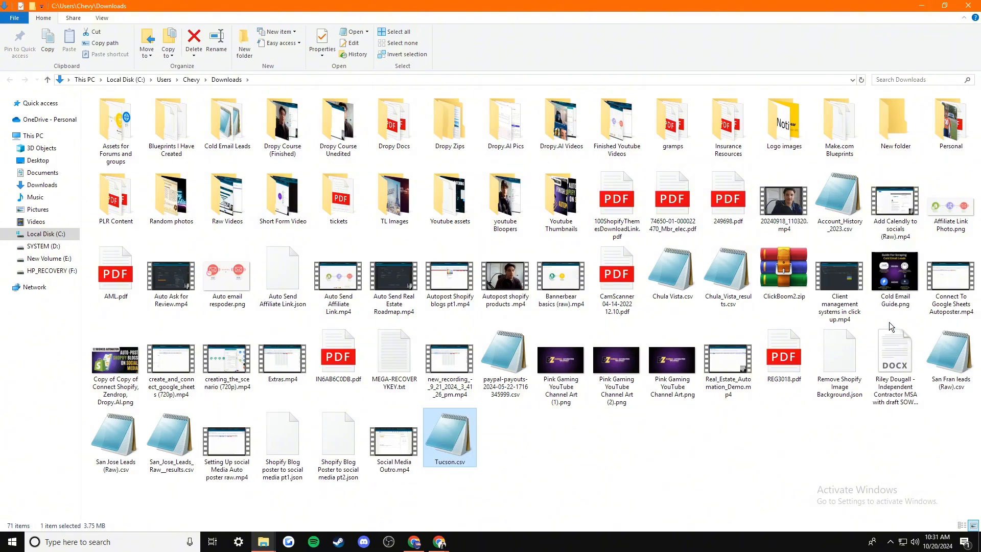
click(923, 5)
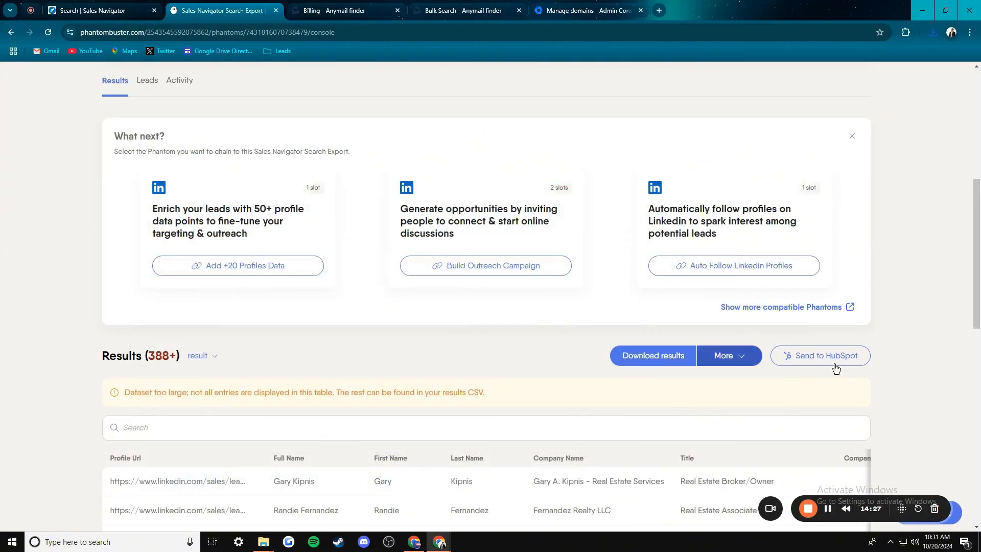
scroll(881, 323, up, 7)
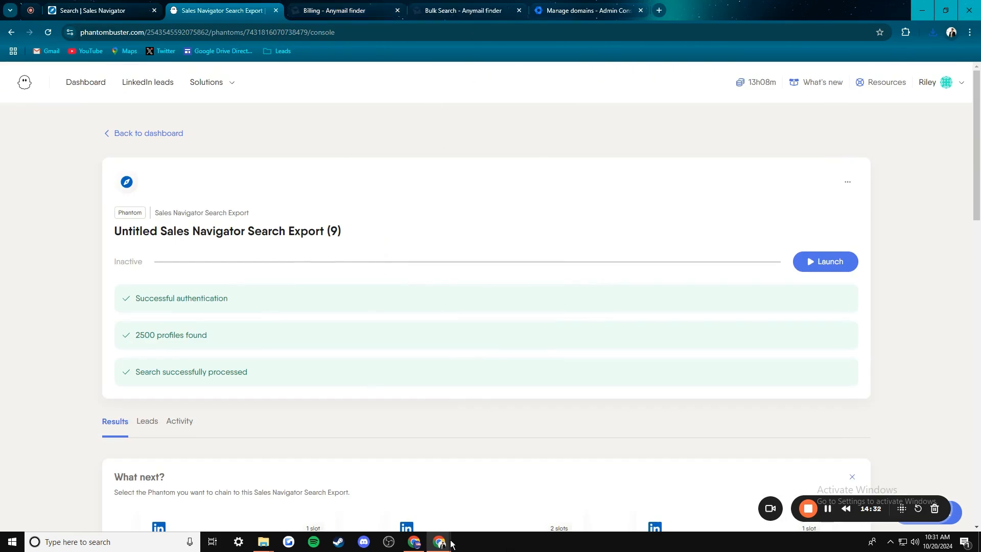
- Open a New Bulk Search from Anymail Finder's Bulk search list
click(347, 6)
click(75, 77)
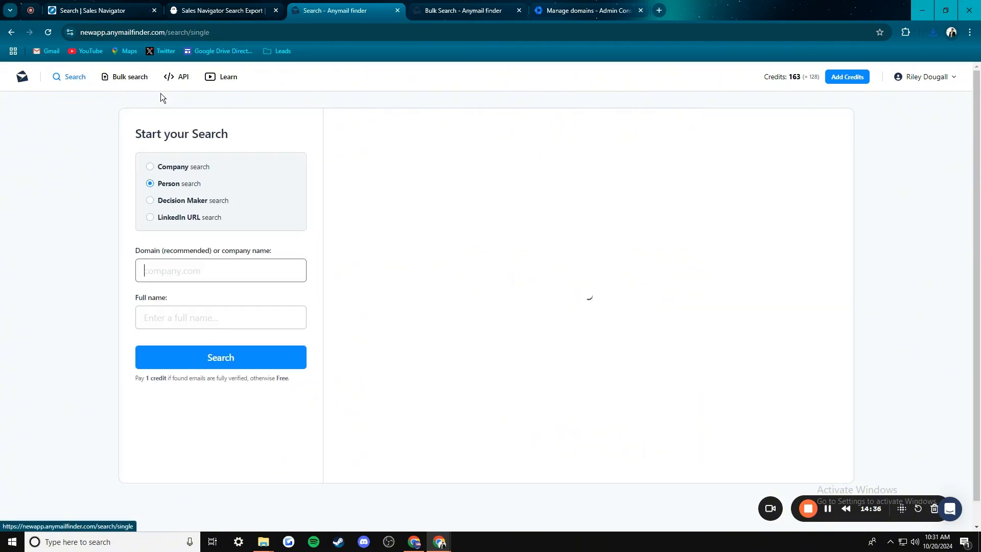
click(131, 77)
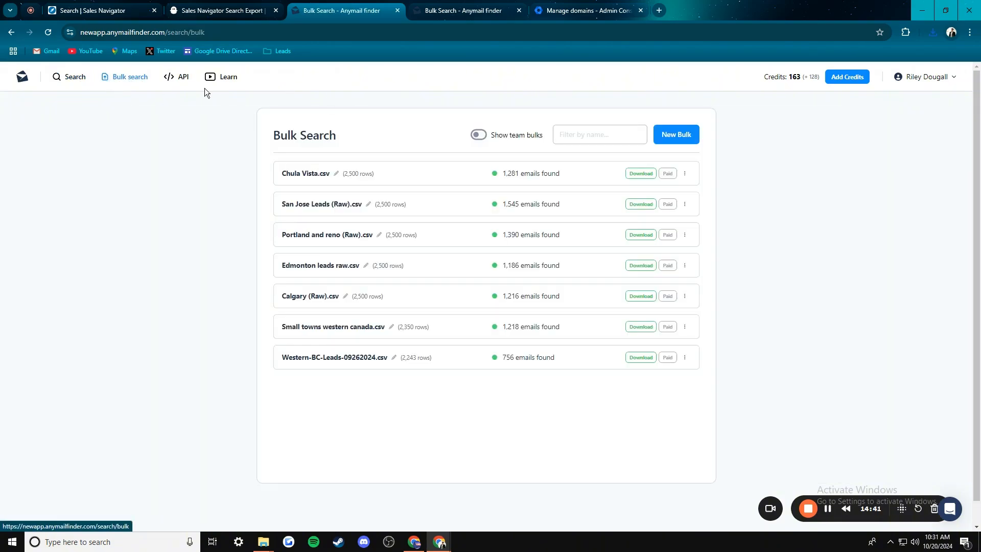
click(678, 138)
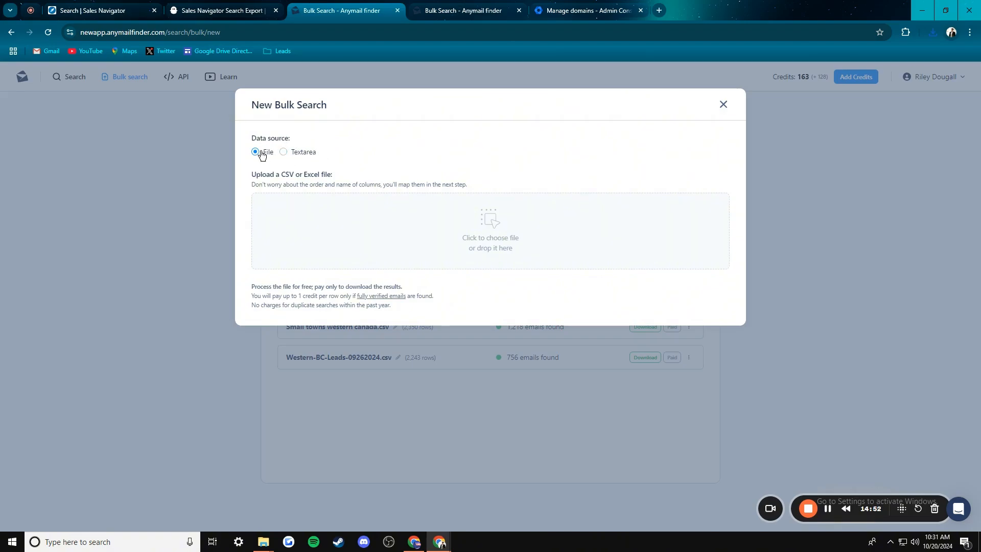
- Upload Tucson.csv from the Open dialog as the bulk search file
click(497, 228)
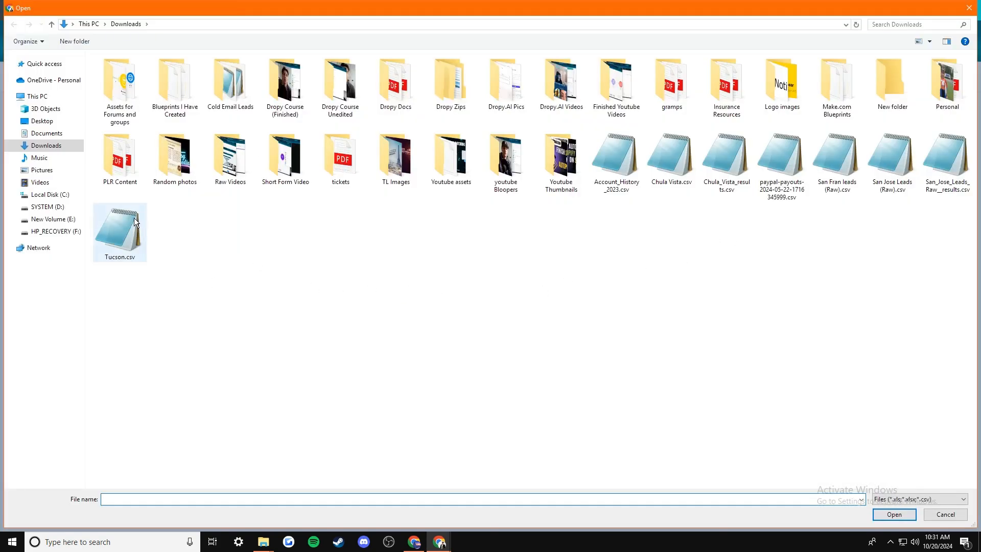
double_click(121, 234)
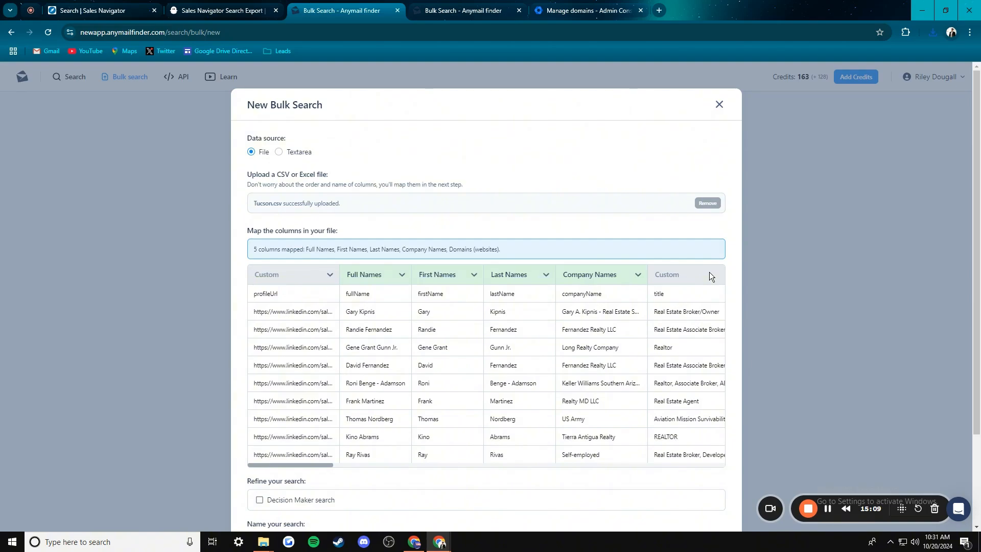
- Try to process the Tucson.csv bulk search, which reports a mapping error
scroll(341, 225, down, 2)
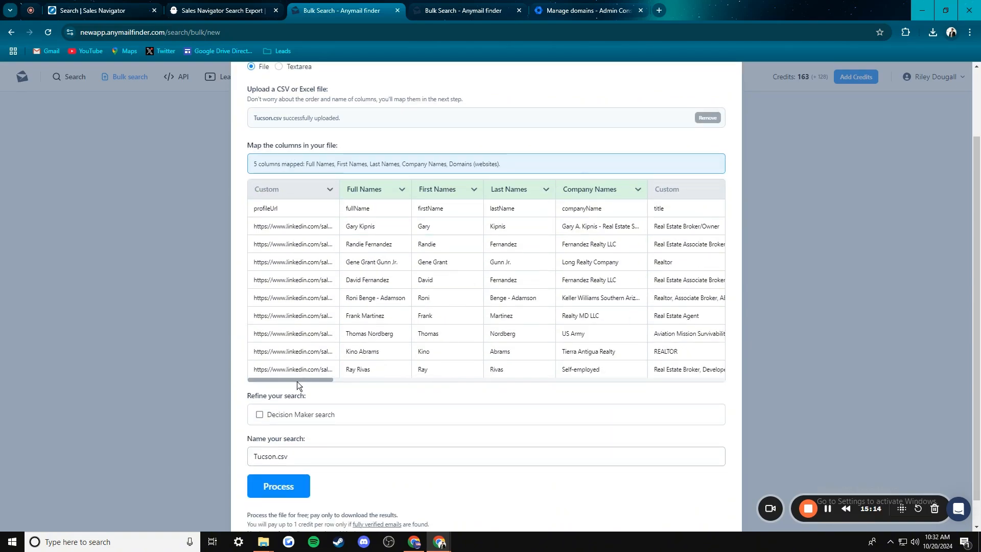
drag(296, 381, 345, 379)
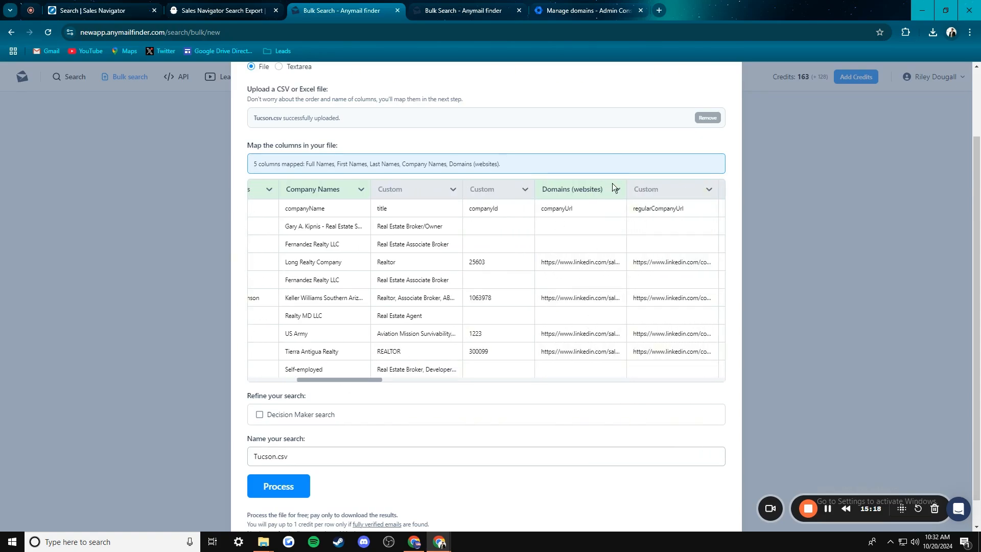
scroll(557, 252, down, 1)
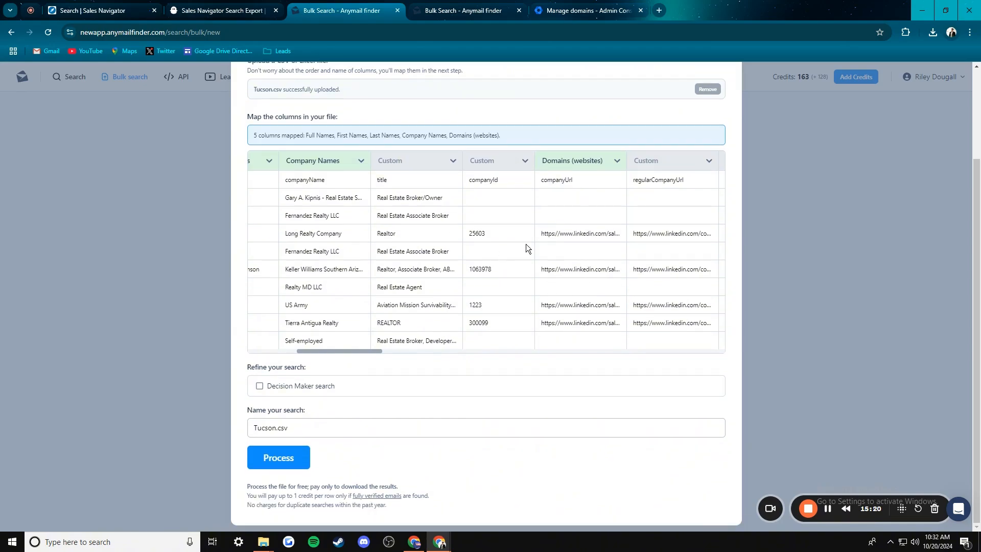
scroll(357, 232, up, 2)
scroll(304, 356, down, 2)
click(280, 458)
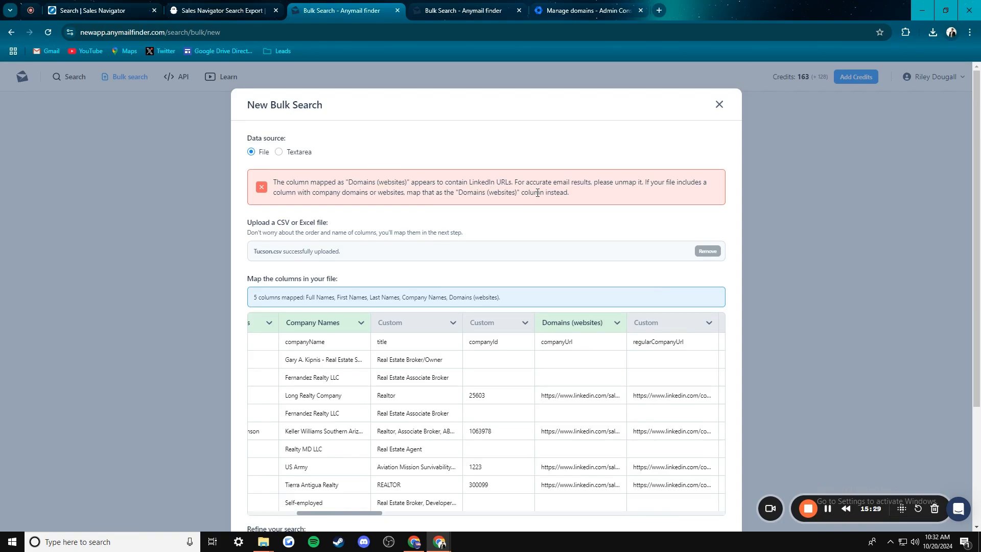
- Change the LinkedIn URL column's mapping from Domains (websites) to Custom
scroll(594, 318, down, 2)
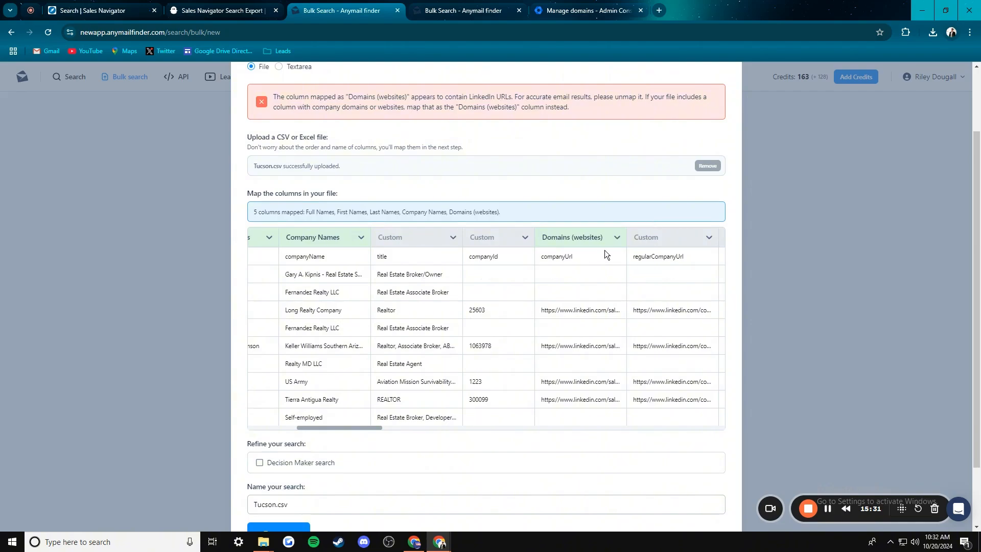
click(617, 237)
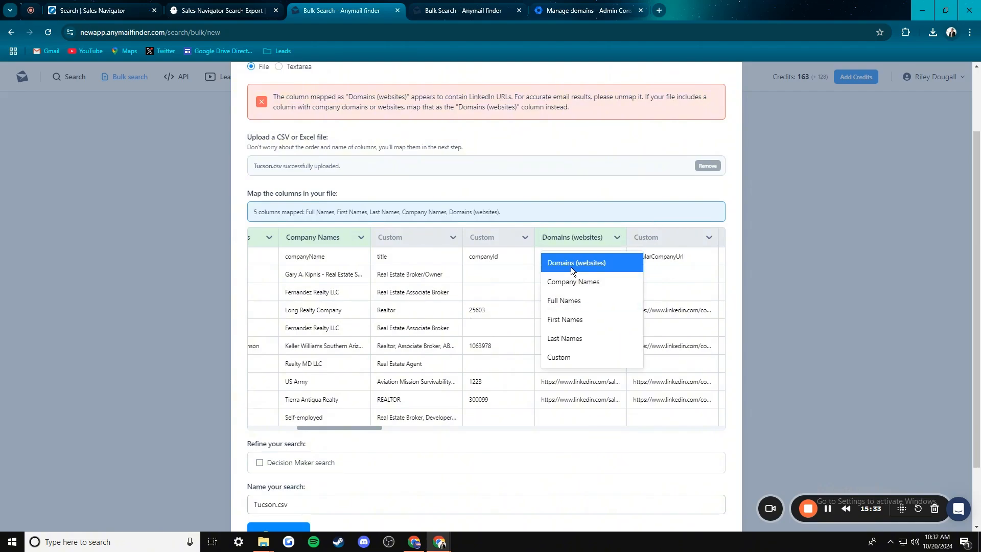
click(562, 359)
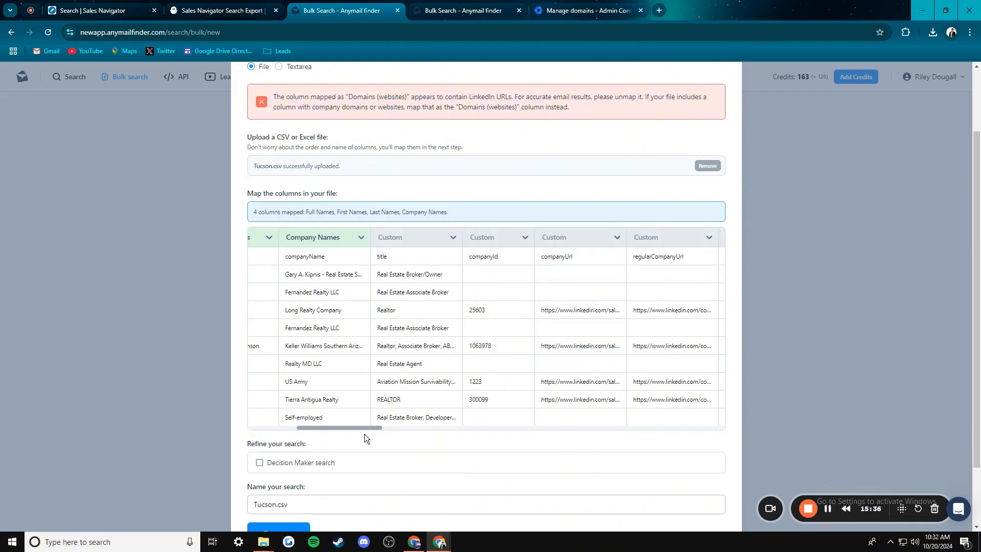
scroll(445, 270, down, 2)
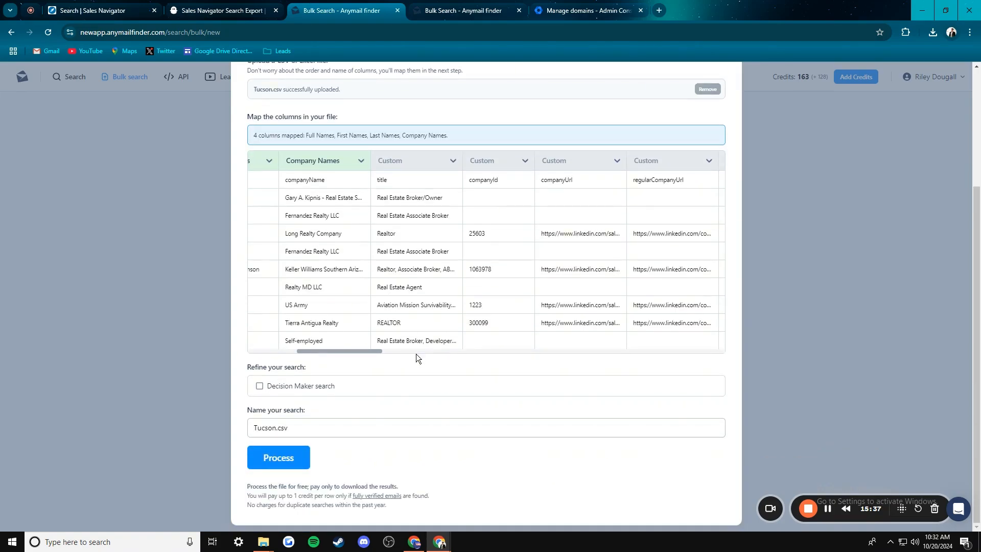
- Start the Tucson.csv bulk search and view its progress (23.6%, 151 fully verified)
click(278, 457)
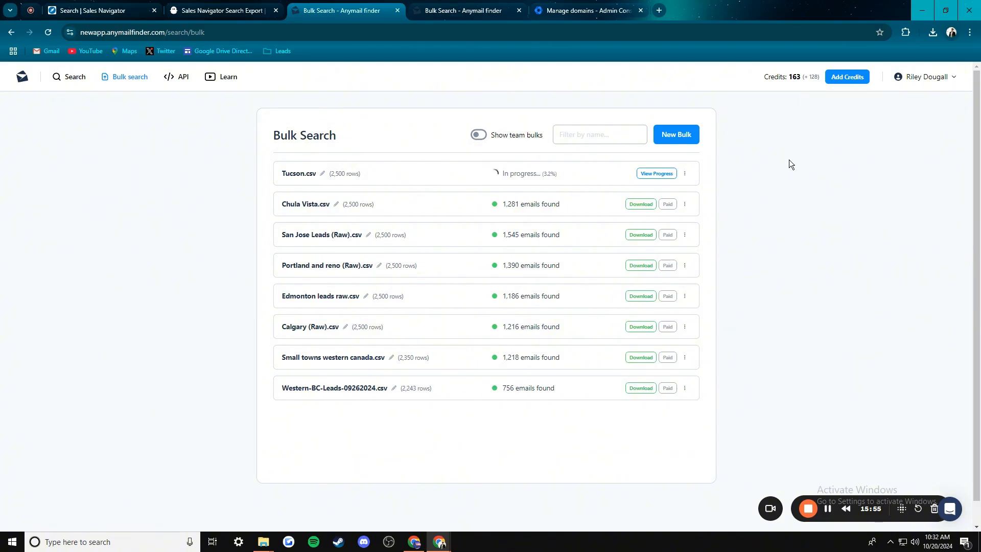
click(663, 174)
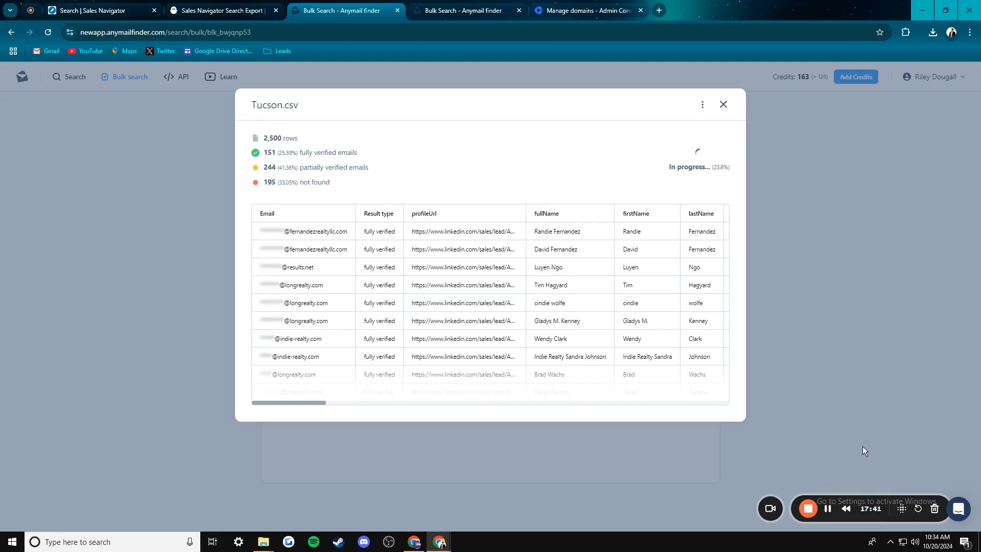
- Wait until Tucson.csv finishes with 1,624 emails found: 401 fully and 1,223 partially verified
click(828, 509)
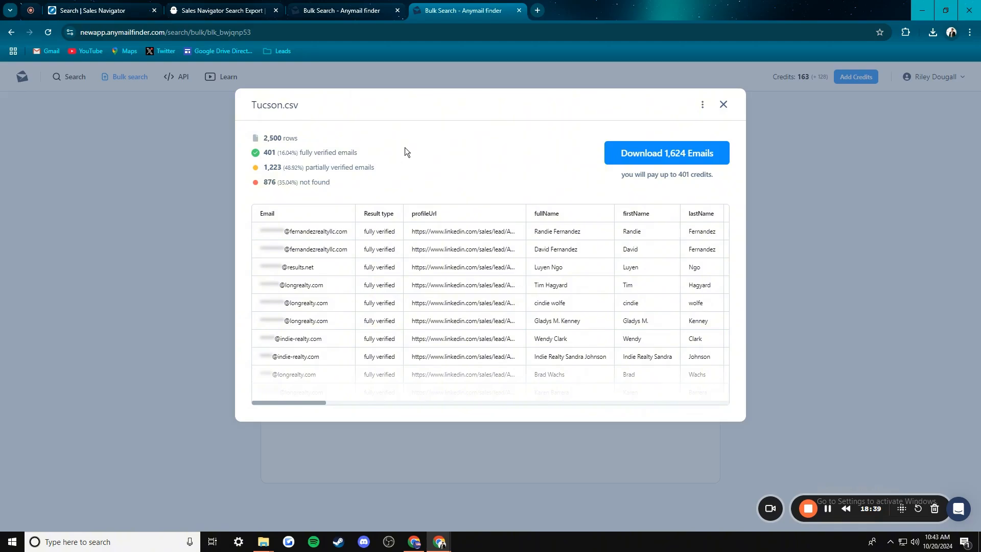
- Choose Partial Download for the 1,624 Tucson.csv emails and try the result-type toggles
click(674, 156)
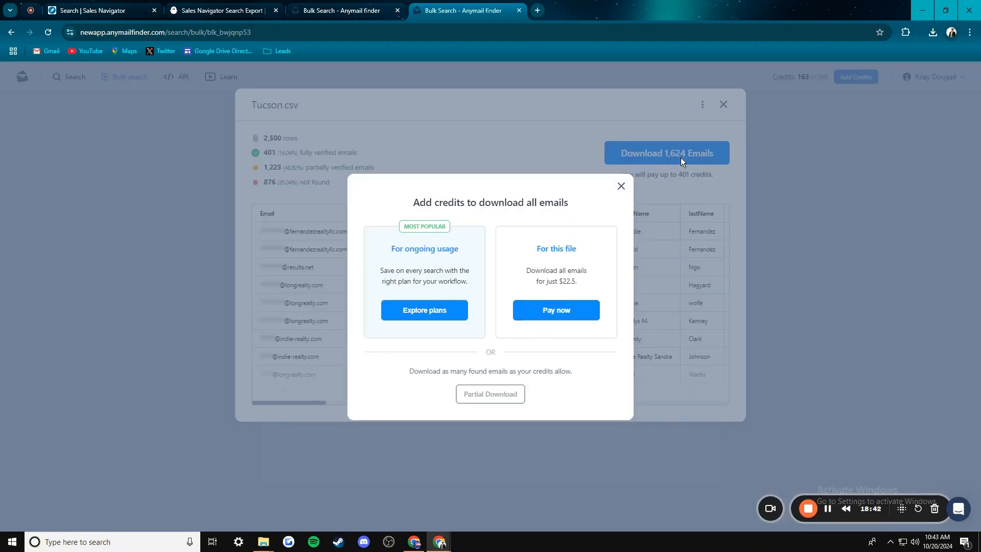
click(483, 397)
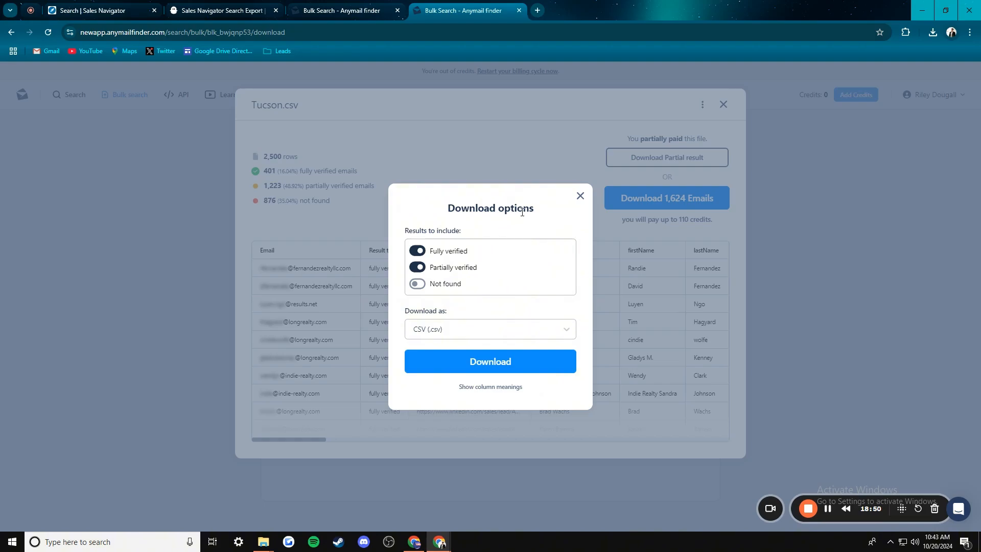
click(418, 251)
click(420, 267)
click(419, 284)
click(420, 285)
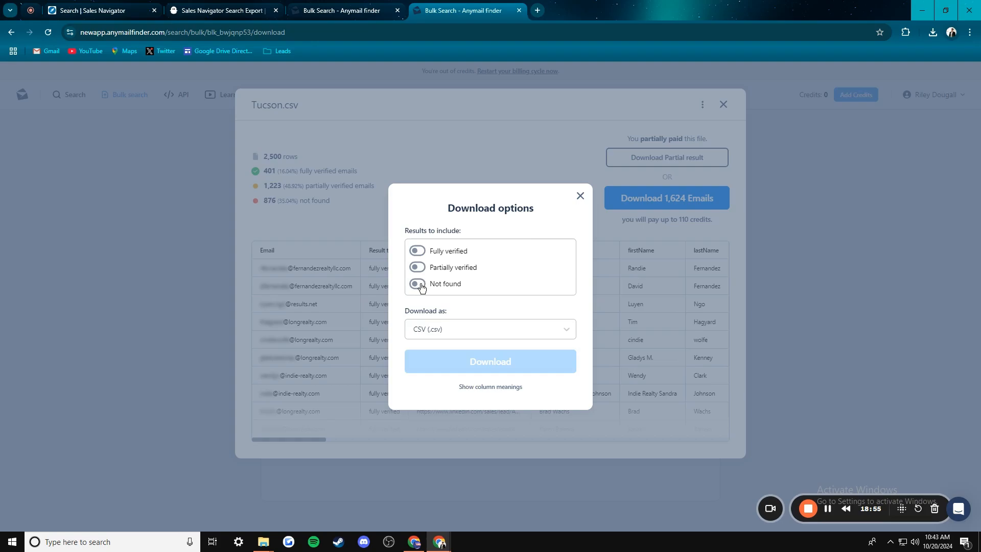
- Limit the Tucson.csv download to fully verified emails only, keeping CSV (.csv) format
click(420, 253)
click(419, 271)
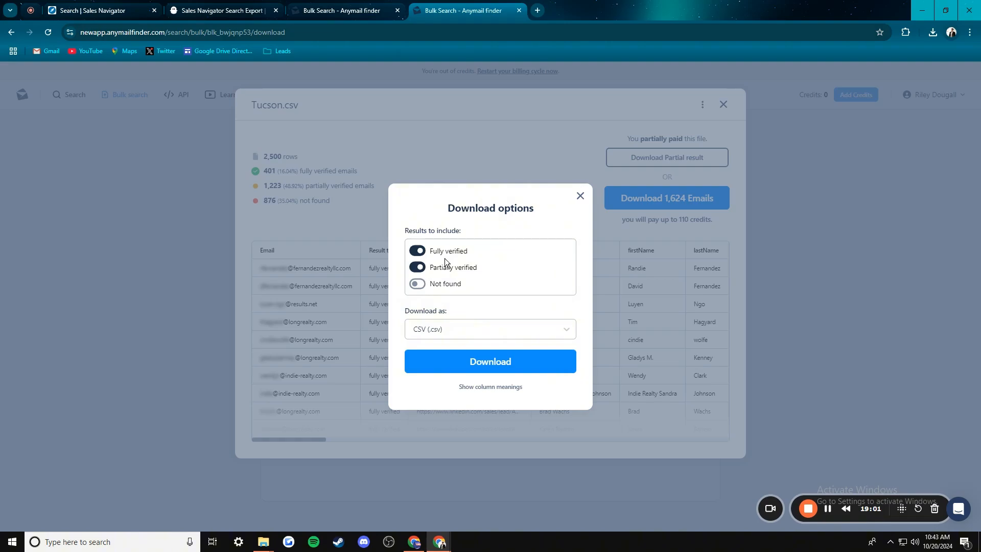
click(419, 270)
click(449, 331)
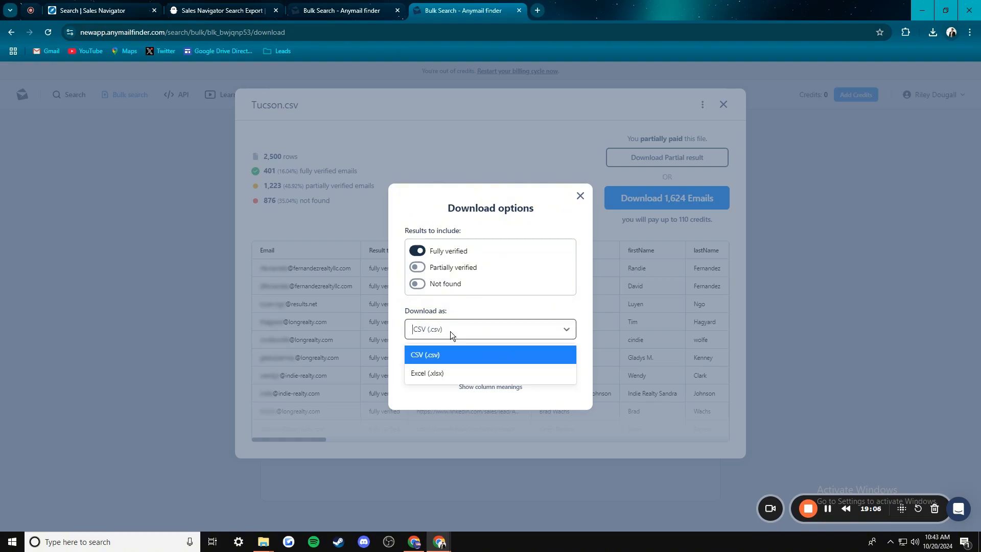
click(450, 331)
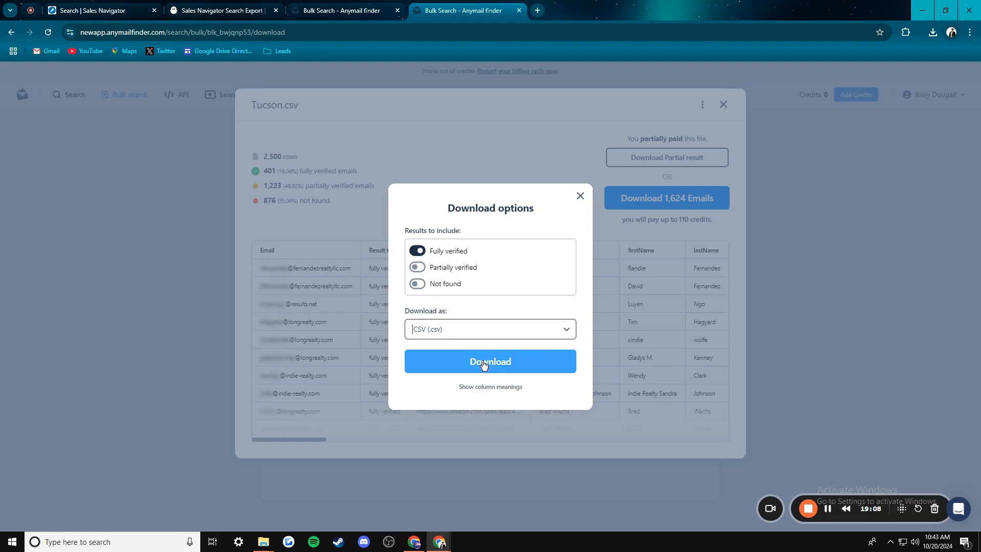